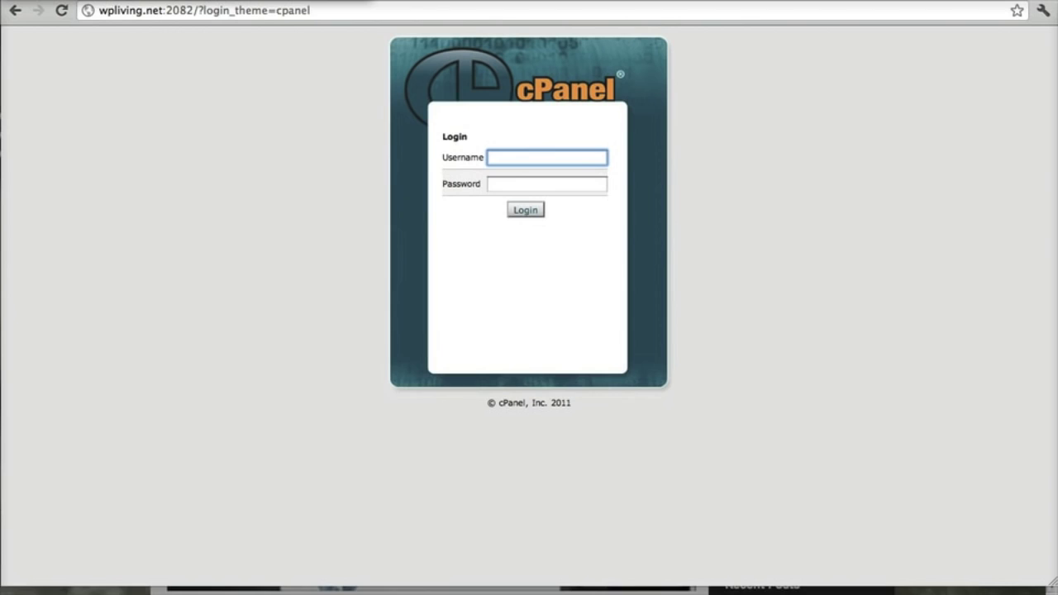
Step: Bring up the wpliving.net:2082 cPanel login page in Chrome
mouse_move(537, 579)
left_click(595, 565)
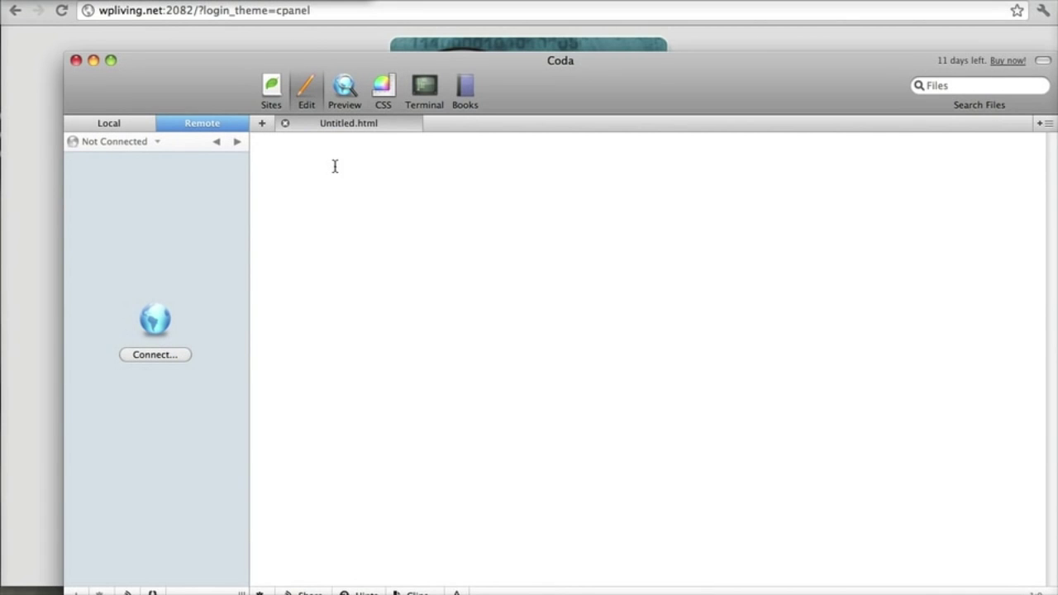
left_click(276, 103)
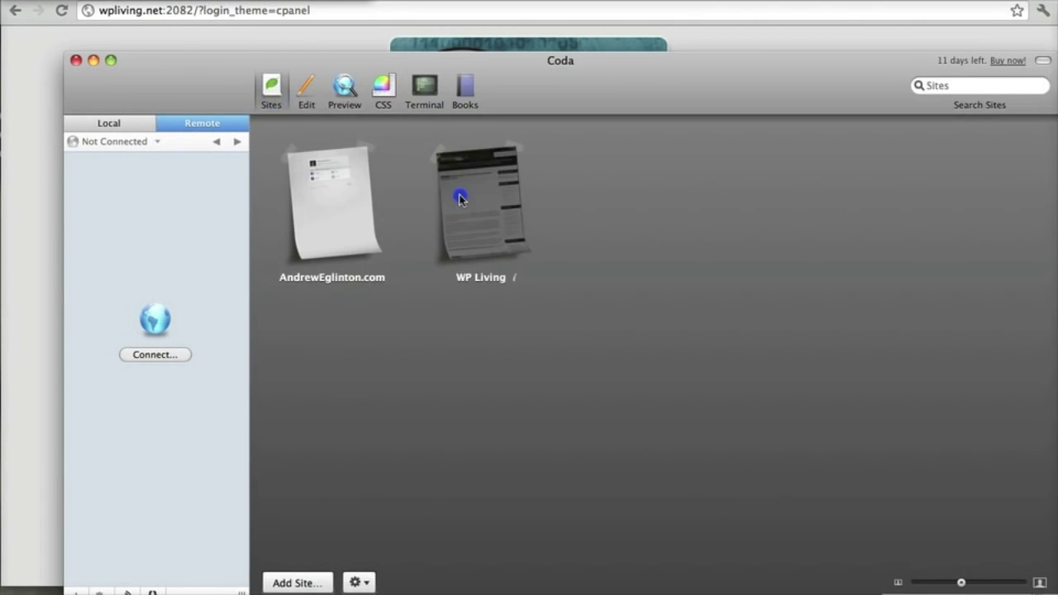
left_click(458, 194)
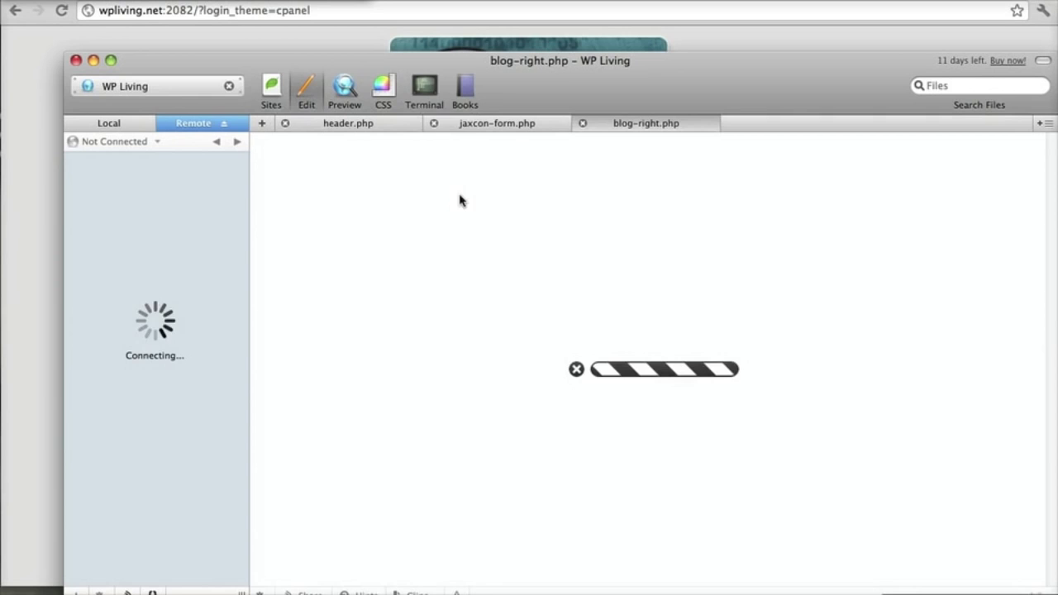
left_click_drag(467, 68, 431, 13)
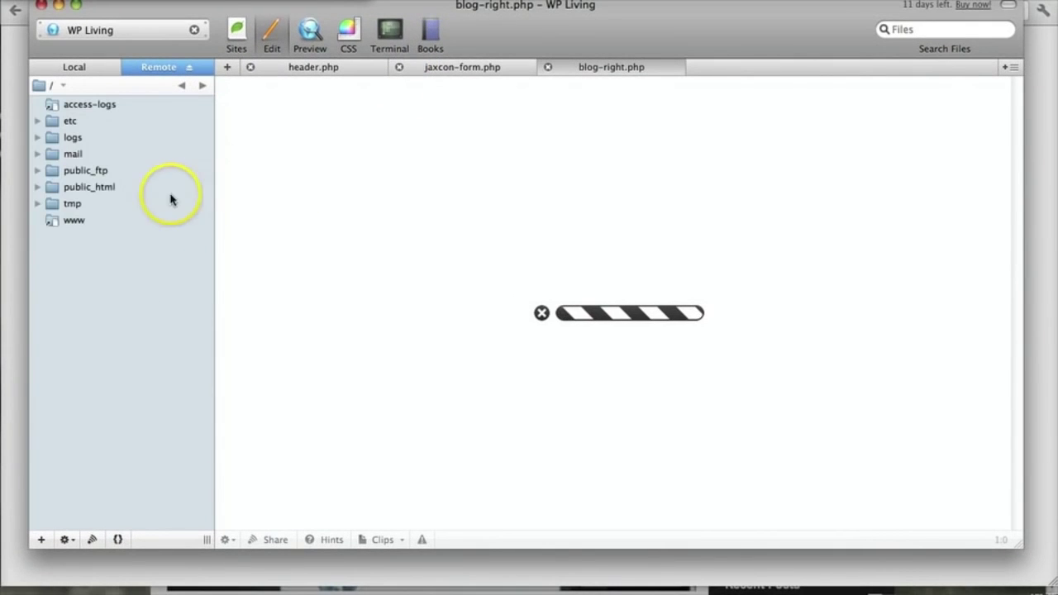
left_click(85, 188)
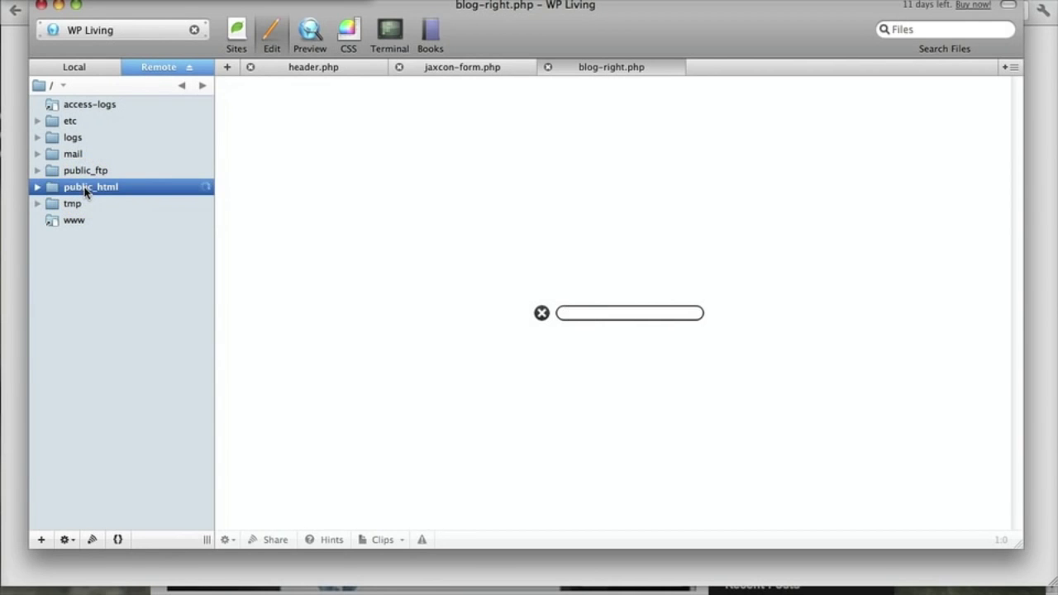
left_click(80, 200)
double_click(81, 199)
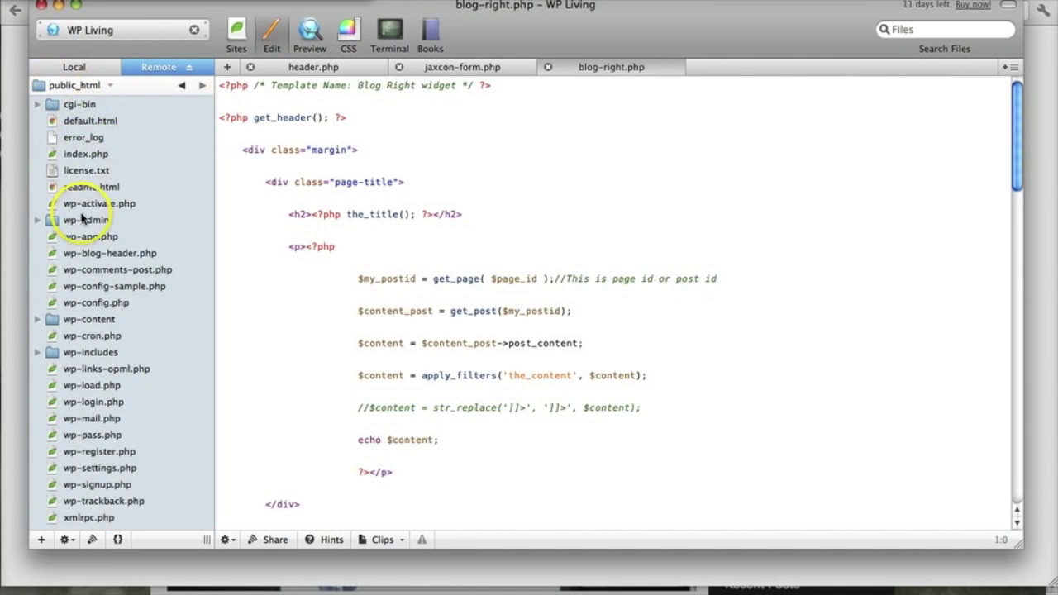
left_click(58, 5)
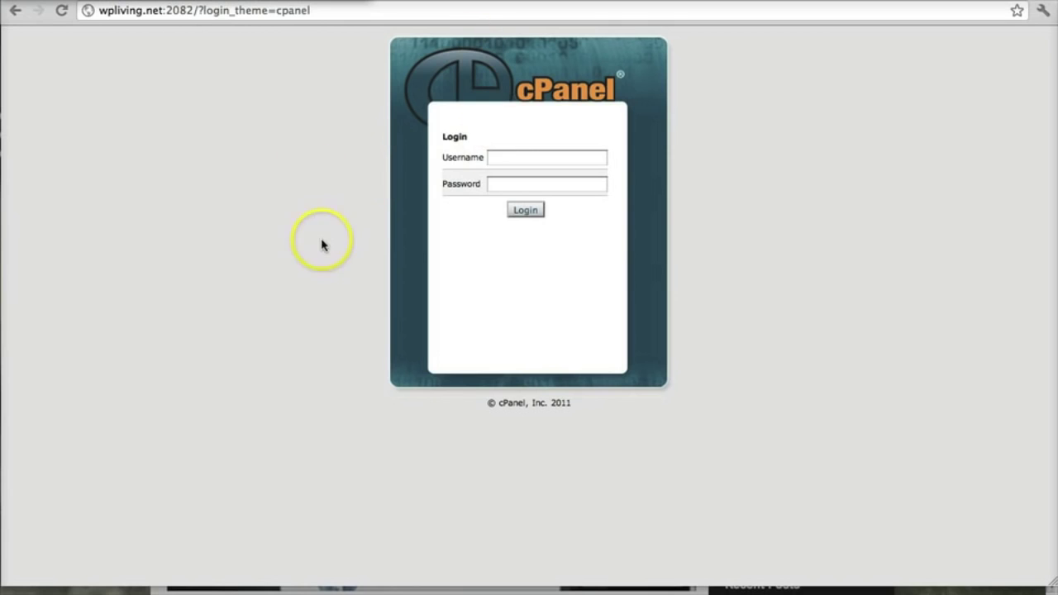
Step: Log in to the wpliving.net cPanel with the account credentials and launch File Manager from Files
left_click(604, 164)
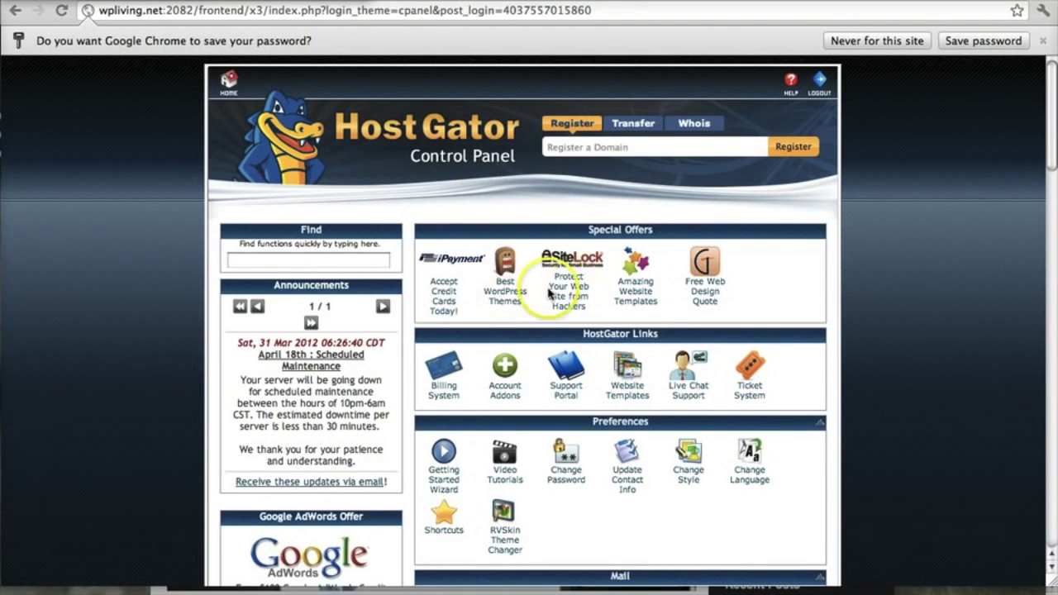
scroll(570, 264, "down", 3)
scroll(529, 286, "down", 7)
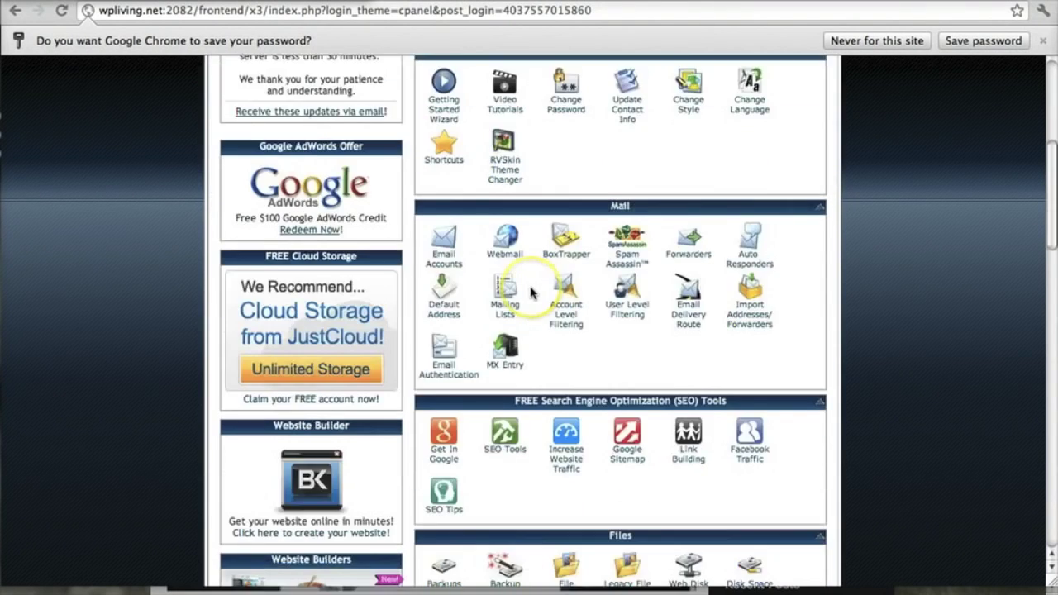
scroll(533, 285, "down", 6)
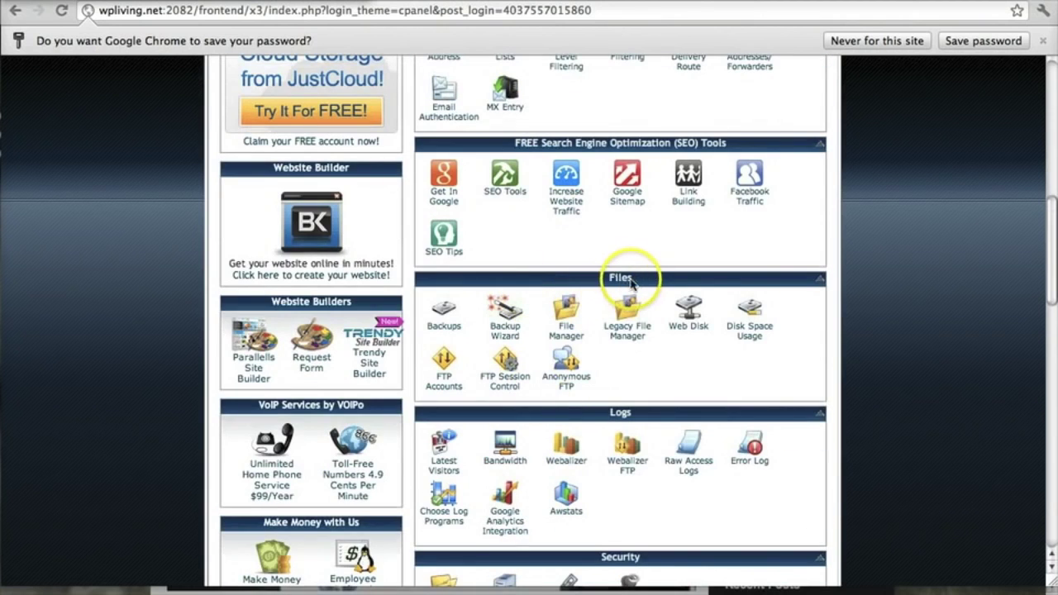
left_click(566, 338)
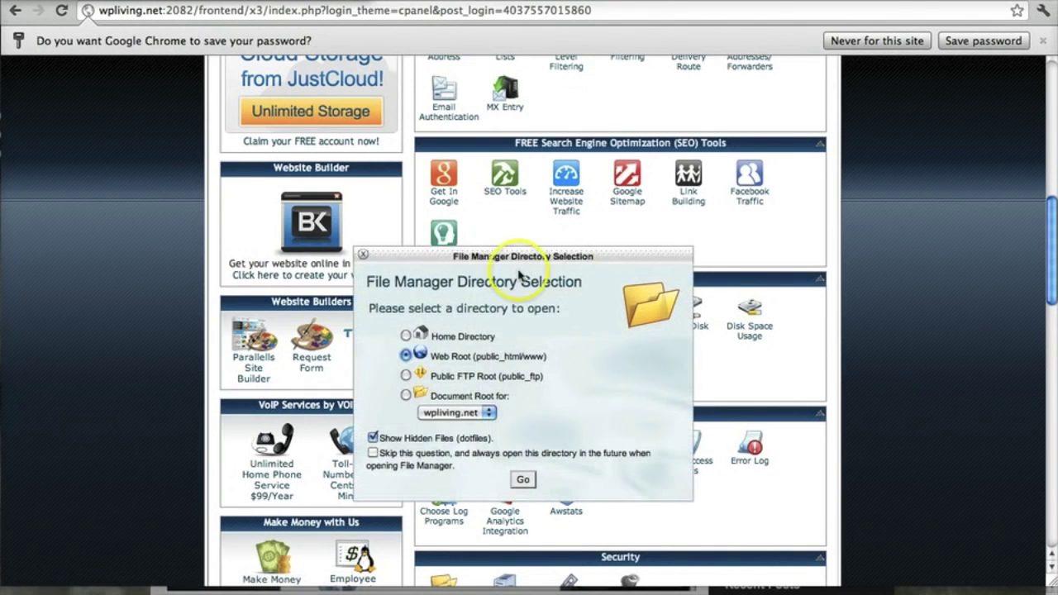
Step: Open File Manager at the Web Root (public_html) with Show Hidden Files enabled
scroll(434, 289, "down", 2)
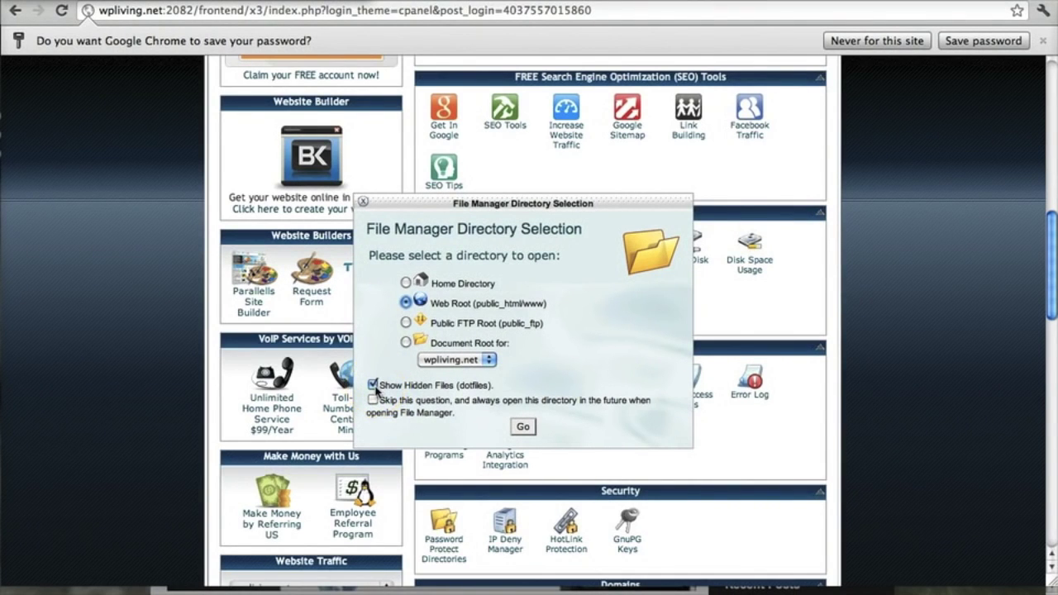
left_click(522, 428)
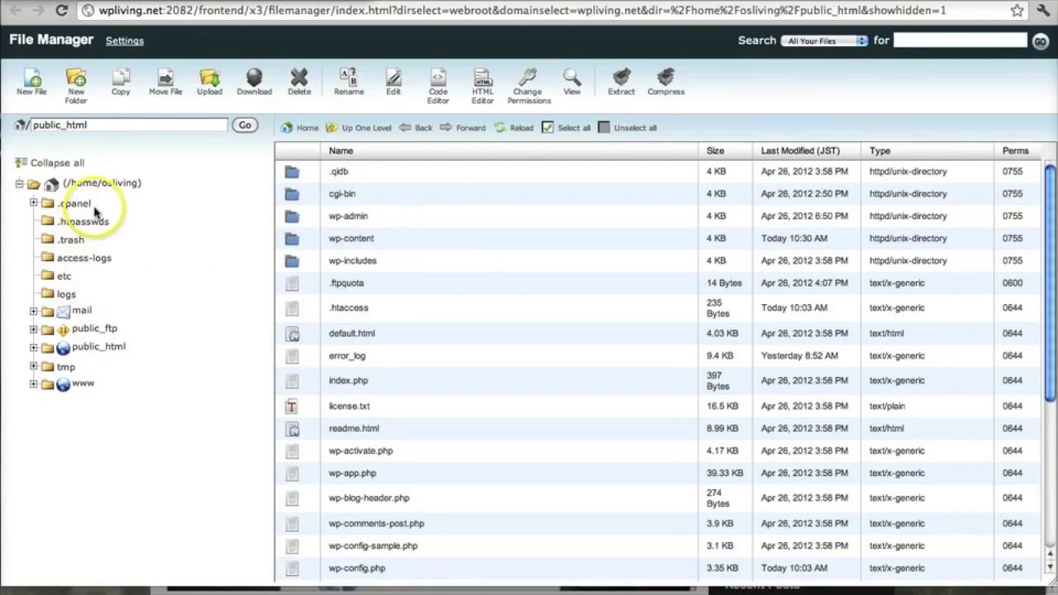
Step: Scroll the public_html WordPress file listing down until wp-config.php is visible
left_click(48, 124)
left_click_drag(47, 124, 100, 124)
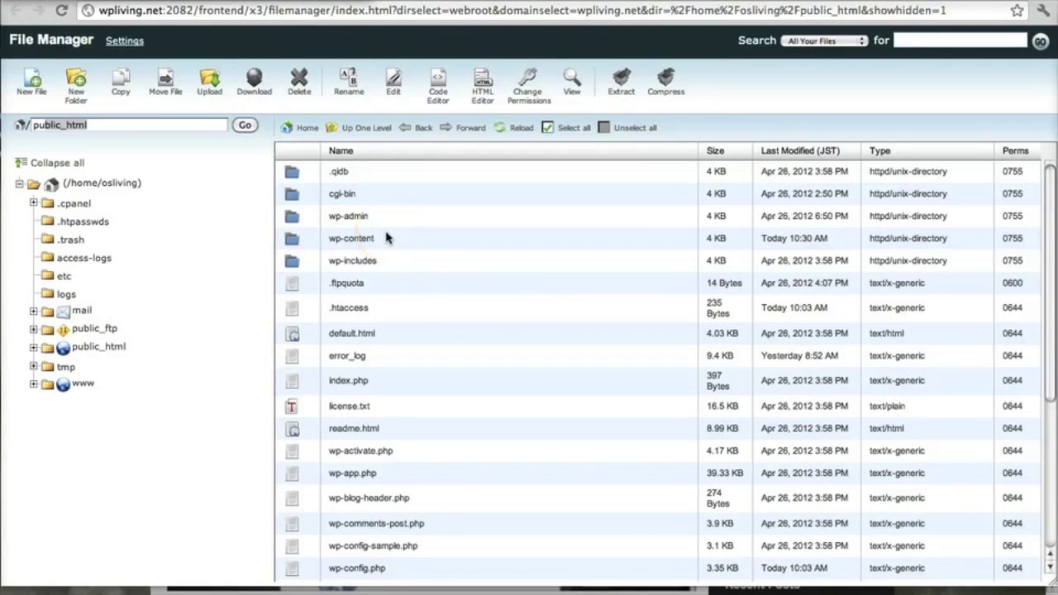
scroll(385, 238, "down", 5)
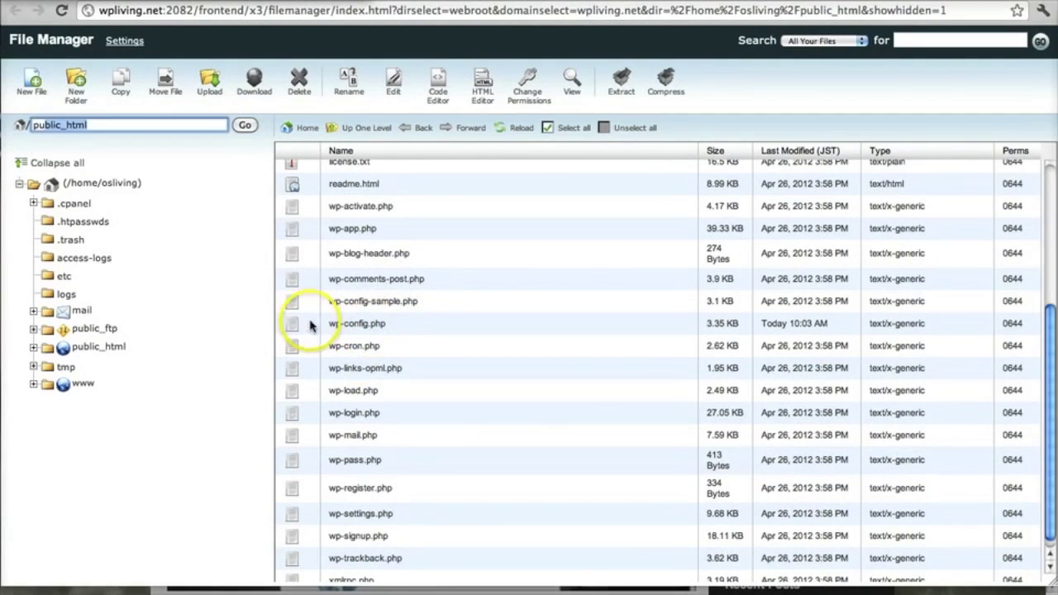
Step: Select wp-config.php and download a backup copy, saved locally as wp-config (1).php
left_click(377, 324)
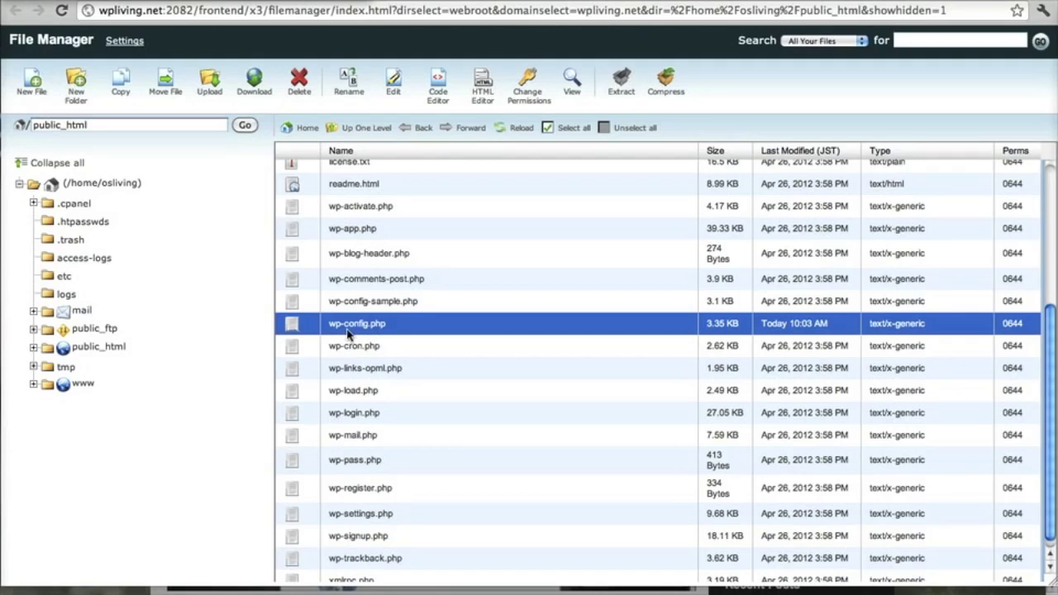
double_click(368, 324)
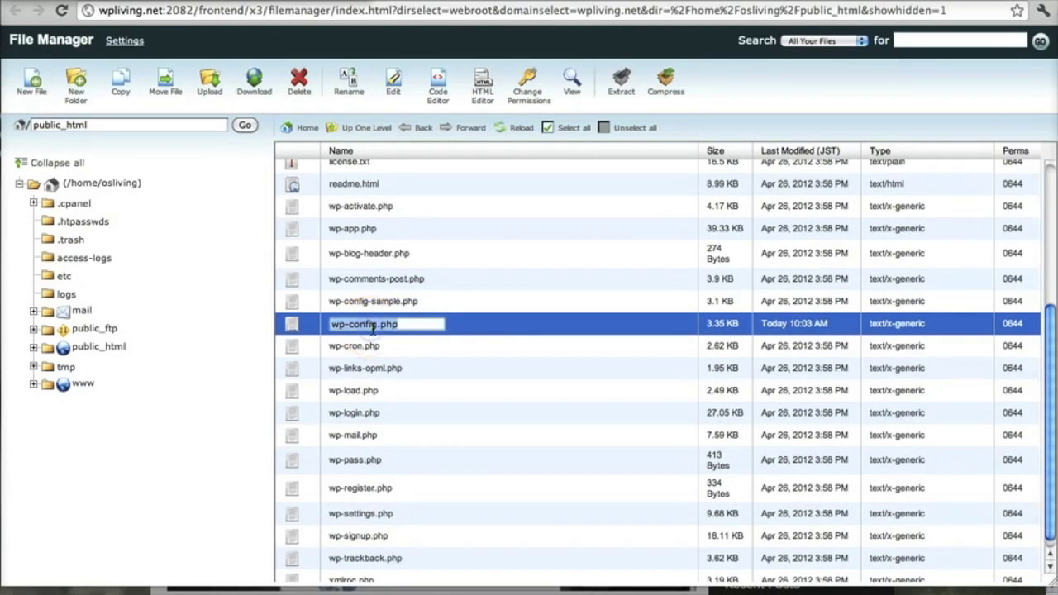
left_click(305, 326)
left_click(355, 326)
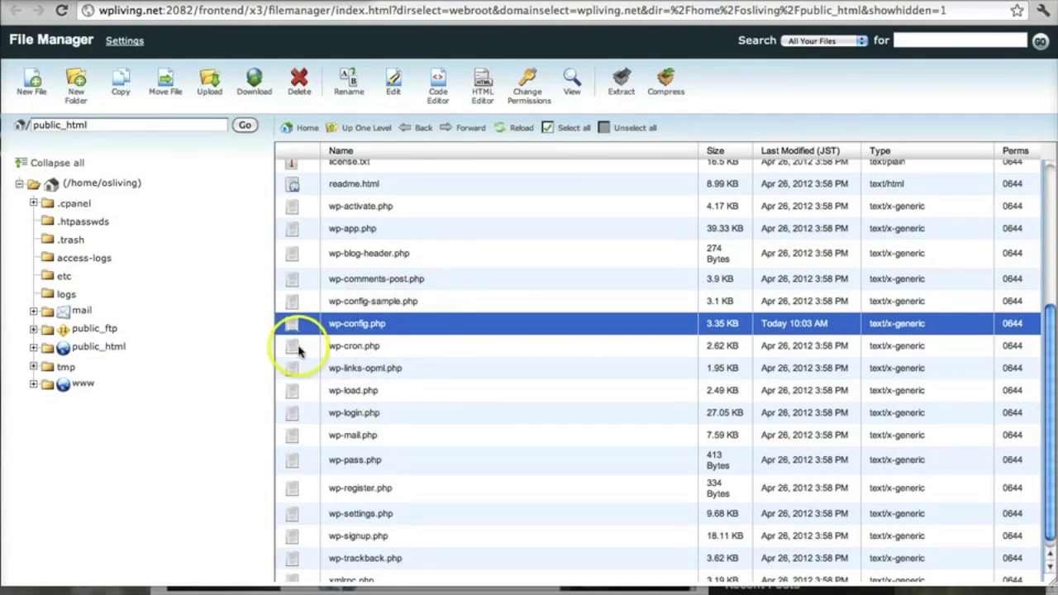
left_click(386, 324)
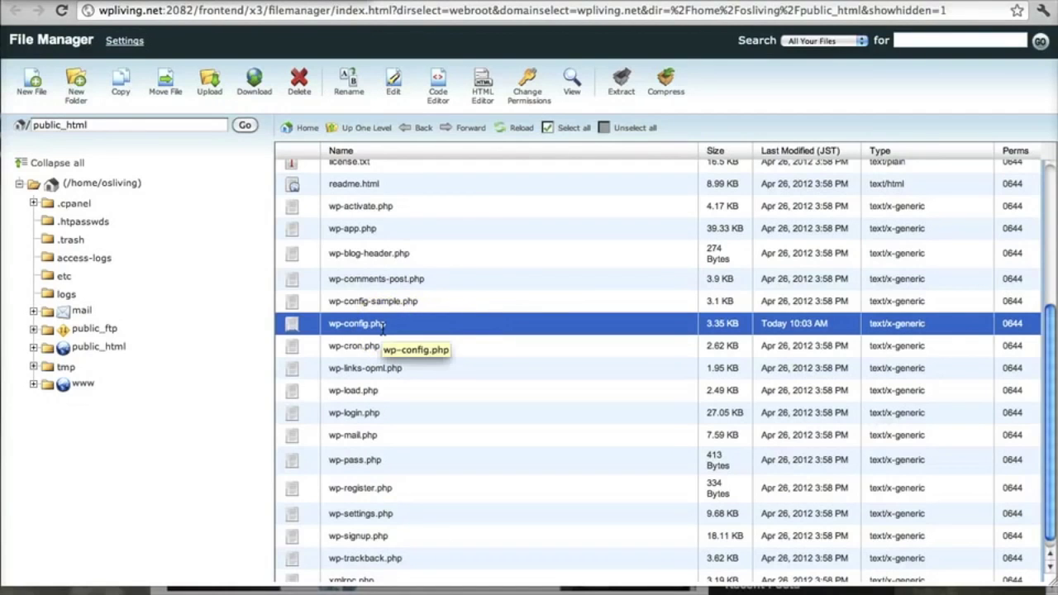
left_click(383, 327)
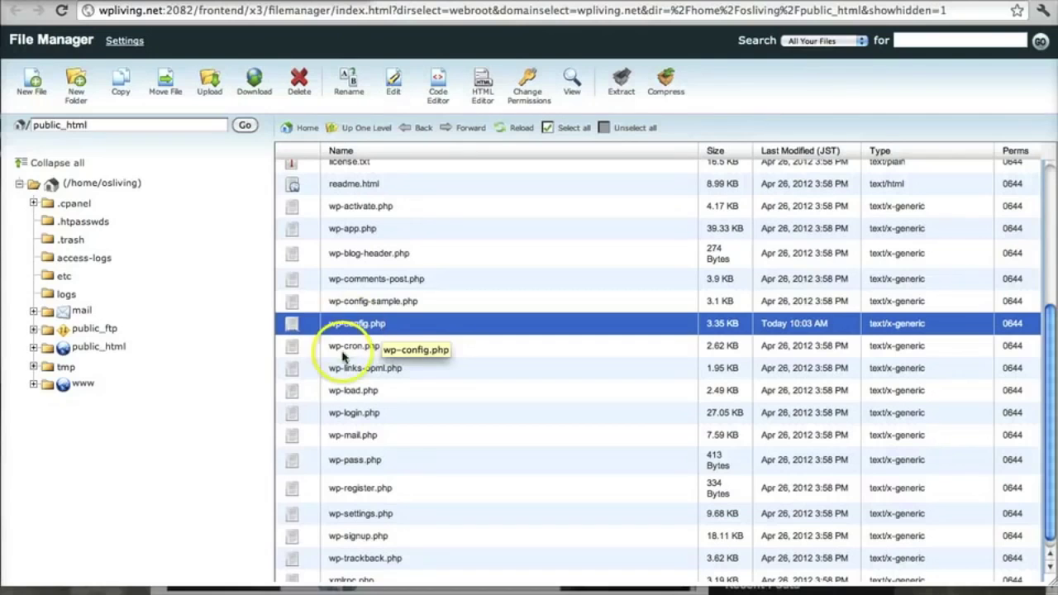
left_click(252, 94)
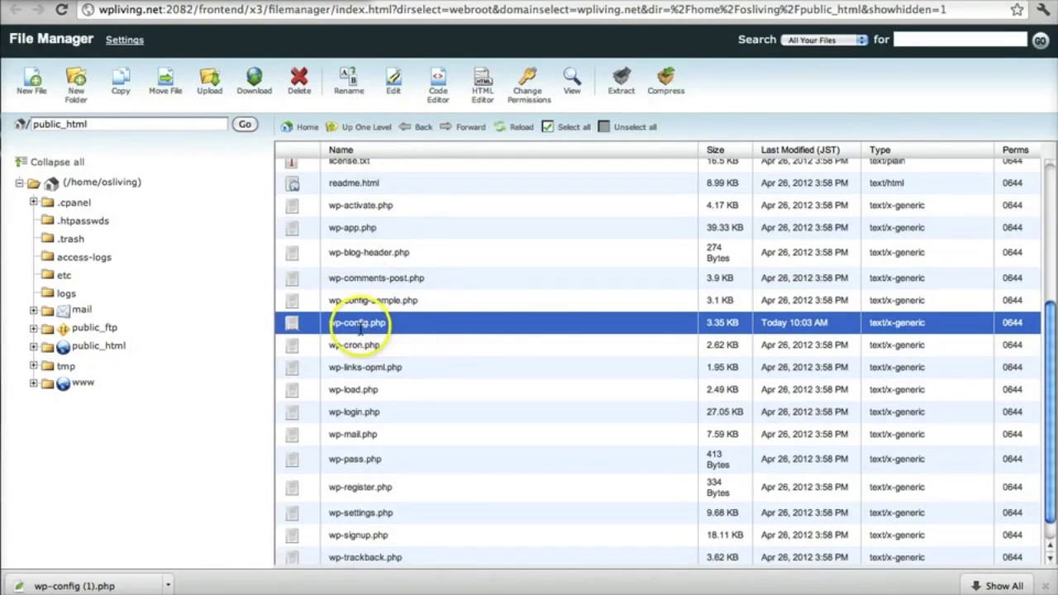
Step: Open wp-config.php in the File Manager editor and scroll to the bottom of the file
left_click(398, 82)
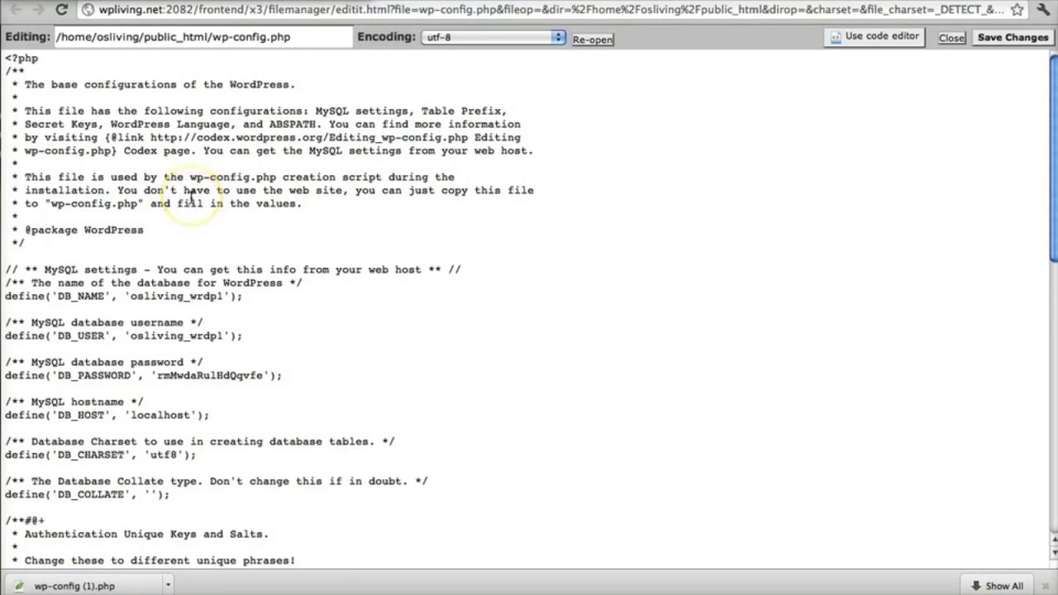
scroll(207, 199, "down", 5)
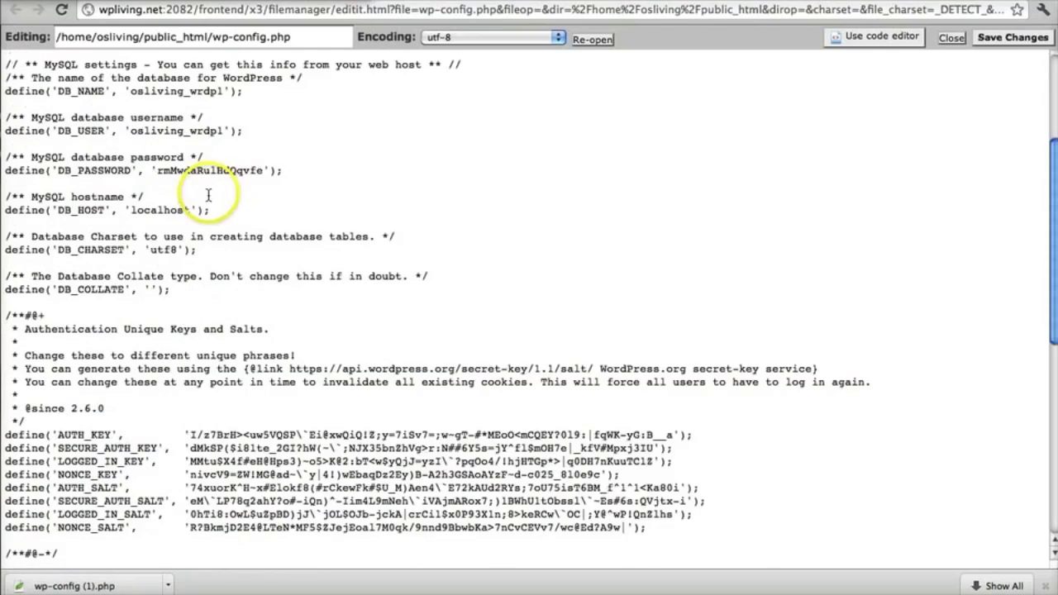
scroll(134, 138, "down", 4)
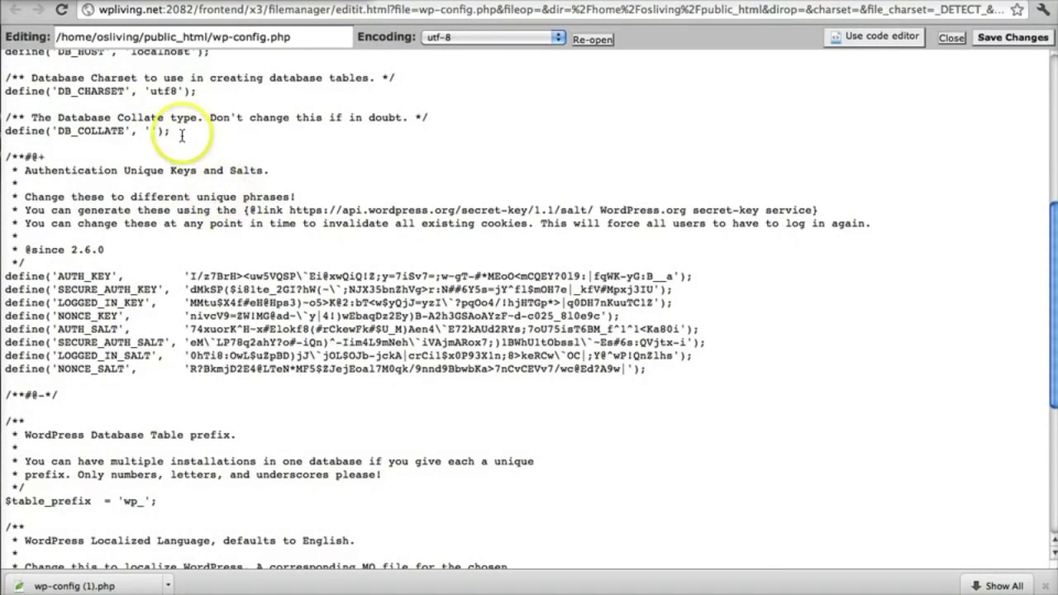
scroll(182, 135, "down", 7)
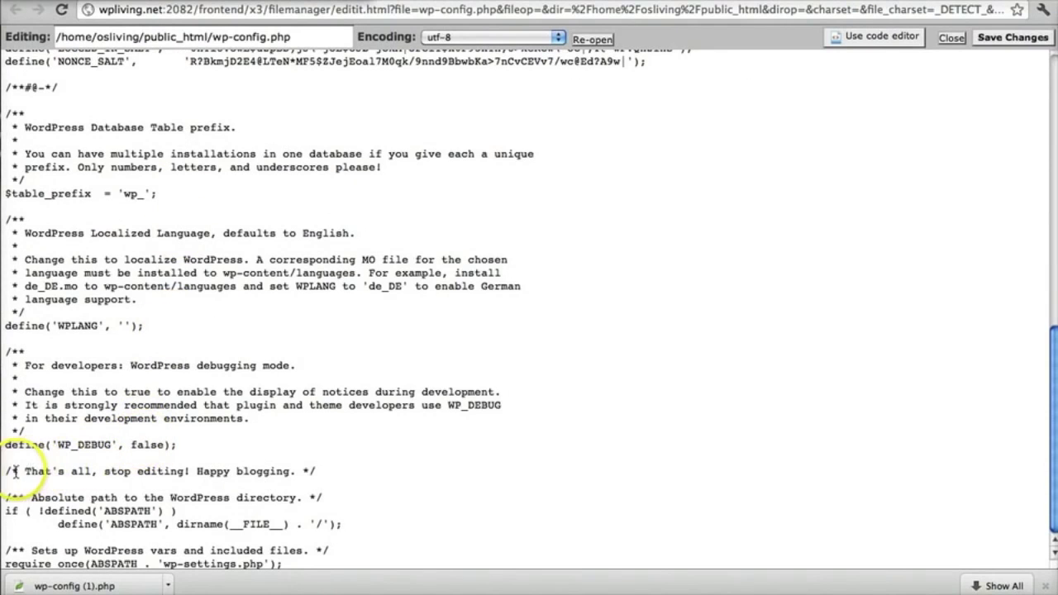
Step: Place the cursor at the end of define('WP_DEBUG', false);, above the 'That's all' comment
left_click_drag(9, 471, 155, 473)
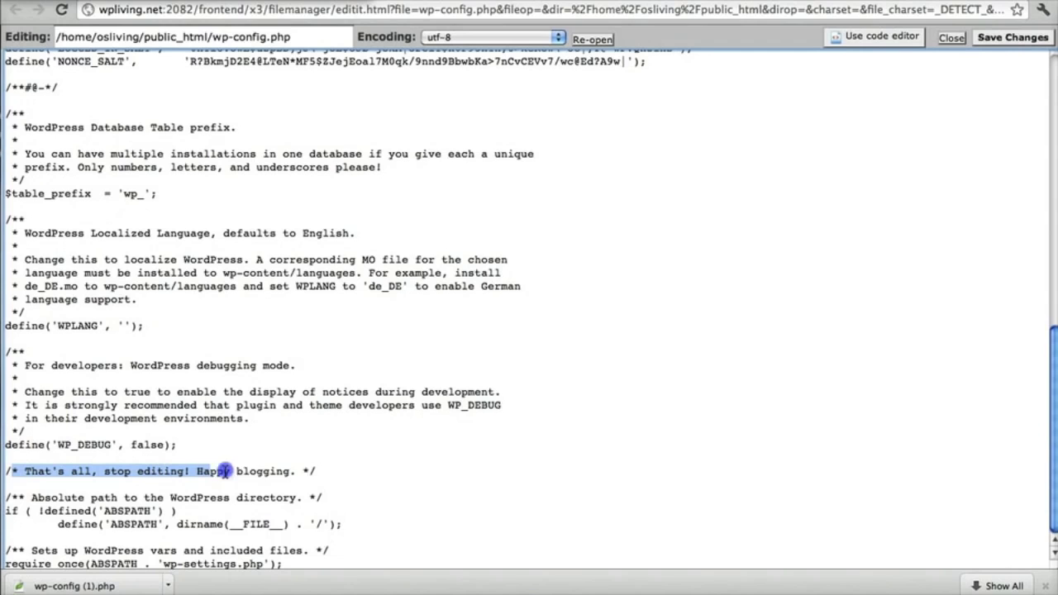
left_click_drag(224, 471, 333, 474)
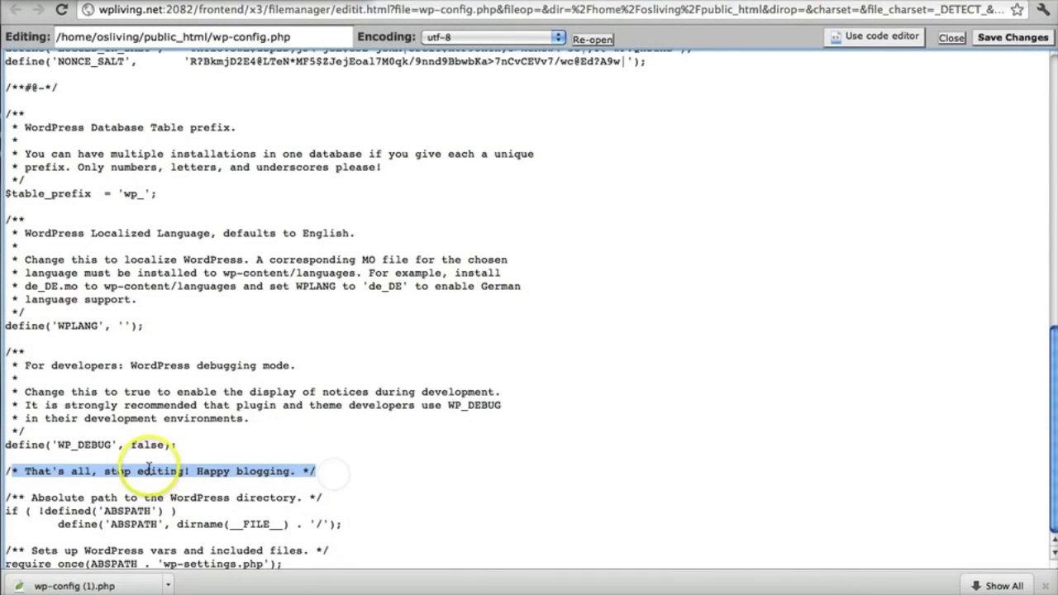
left_click(203, 447)
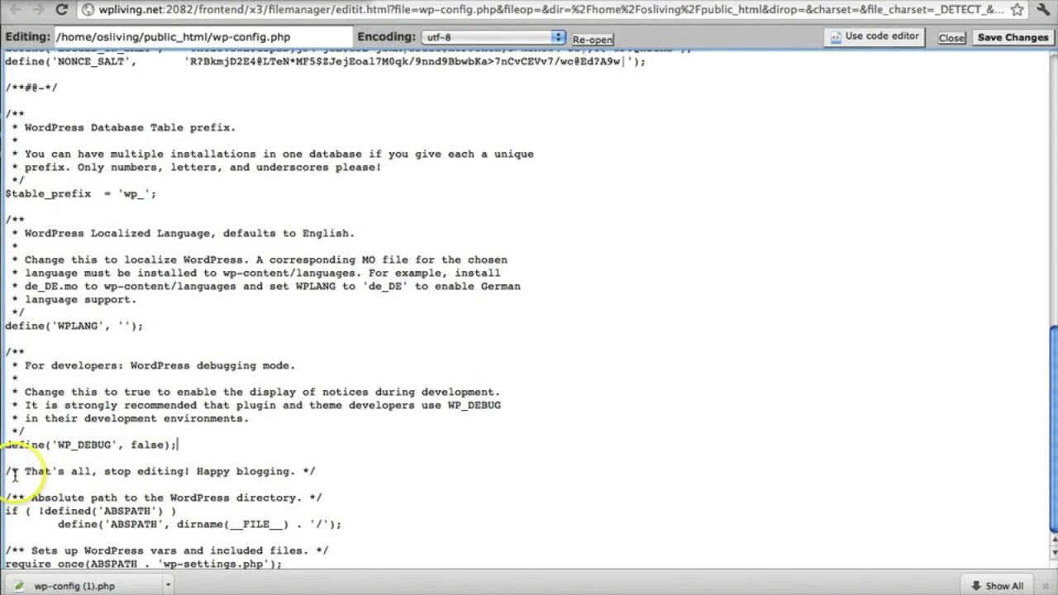
left_click_drag(7, 470, 354, 473)
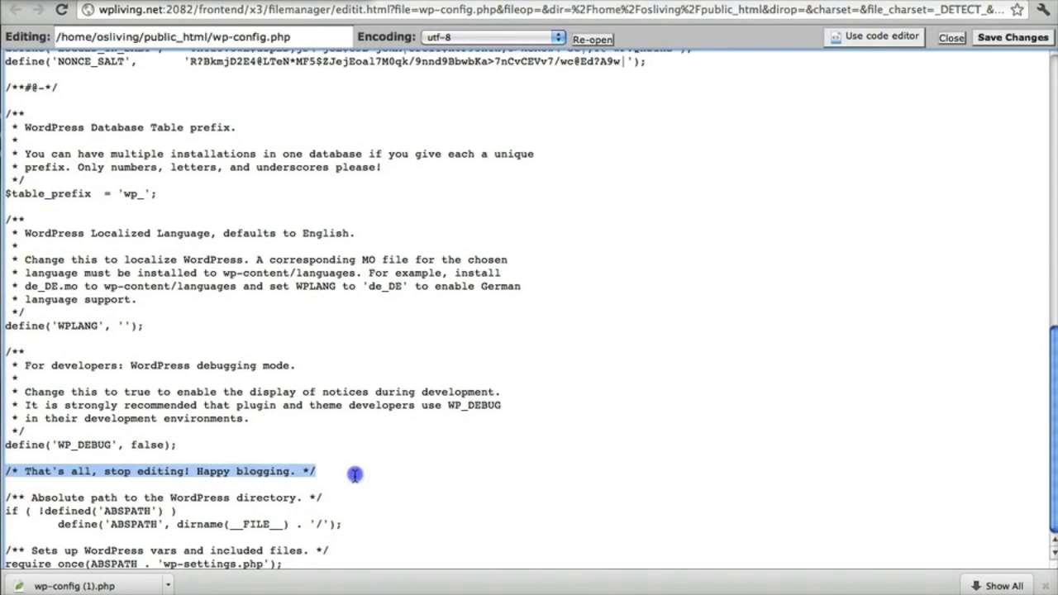
left_click(217, 446)
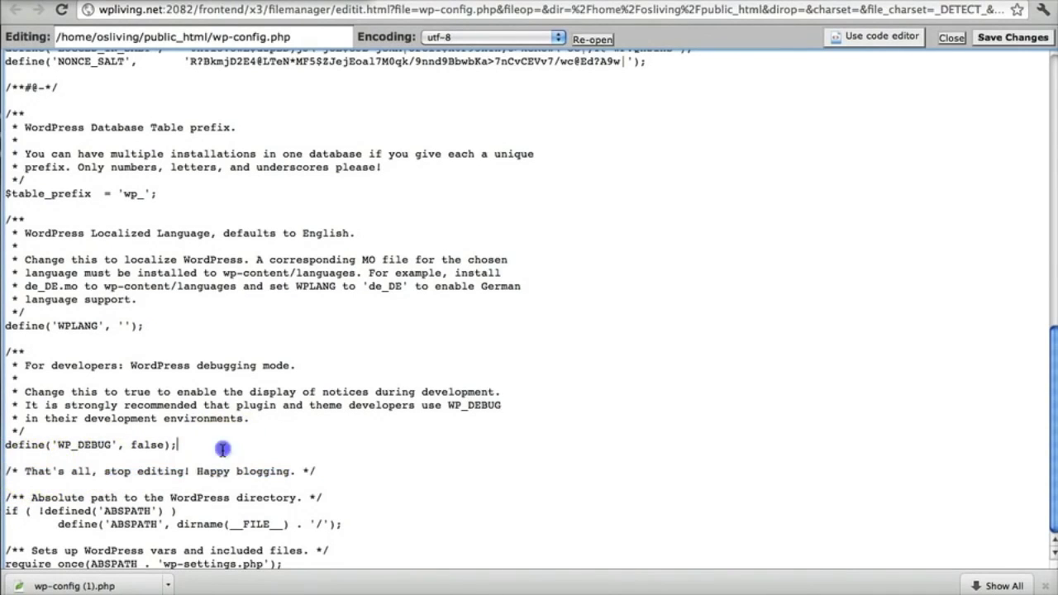
Step: Paste define('WP_ALLOW_MULTISITE', true); on a new line directly below the WP_DEBUG line
key("Return")
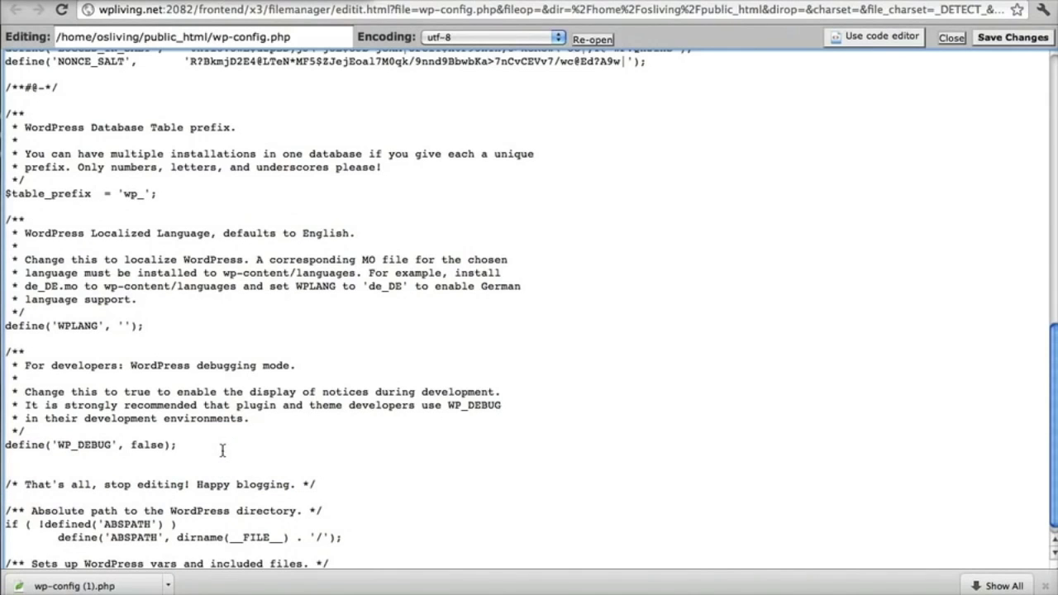
type("define('WP_ALLOW_MULTISITE', true);")
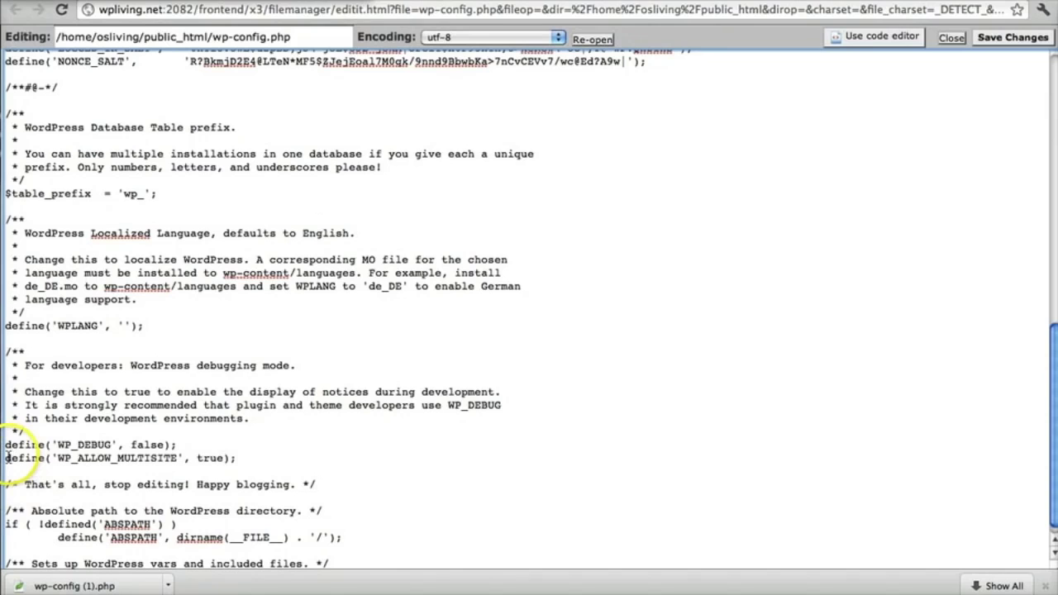
left_click_drag(18, 457, 31, 457)
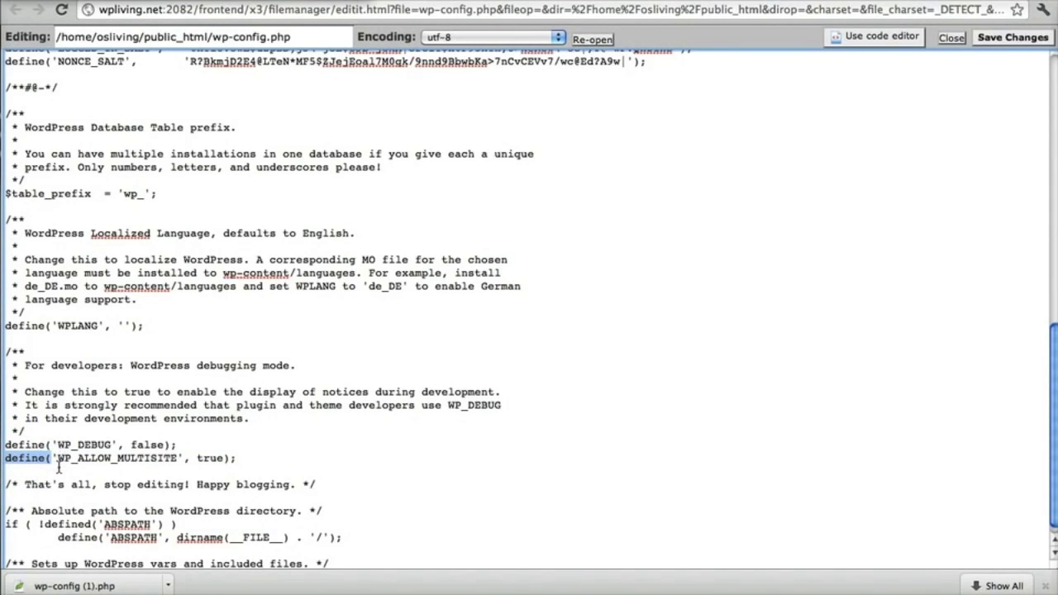
left_click(97, 446)
left_click(58, 458)
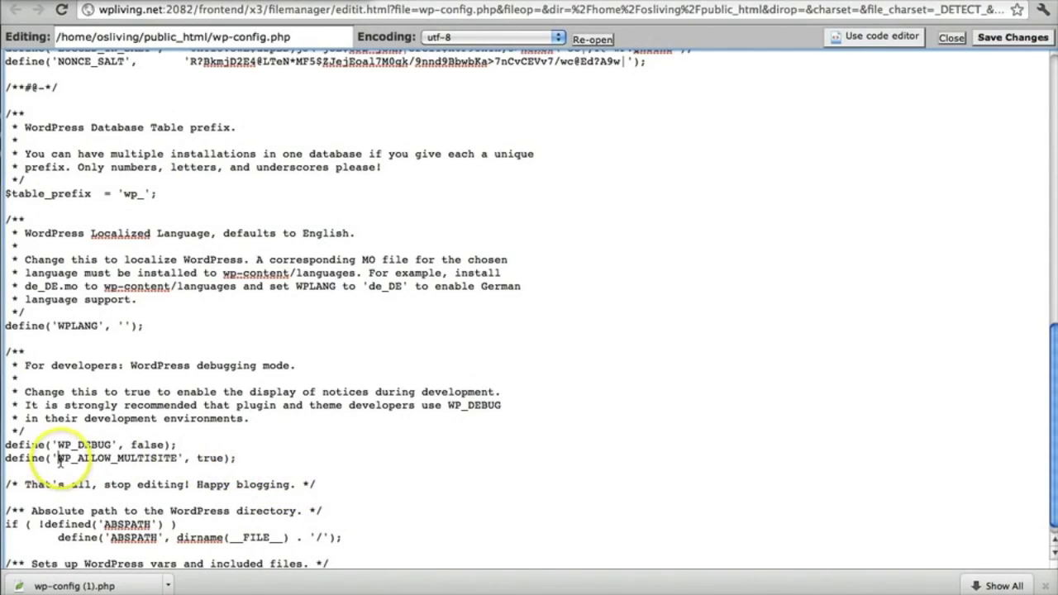
left_click_drag(59, 460, 127, 459)
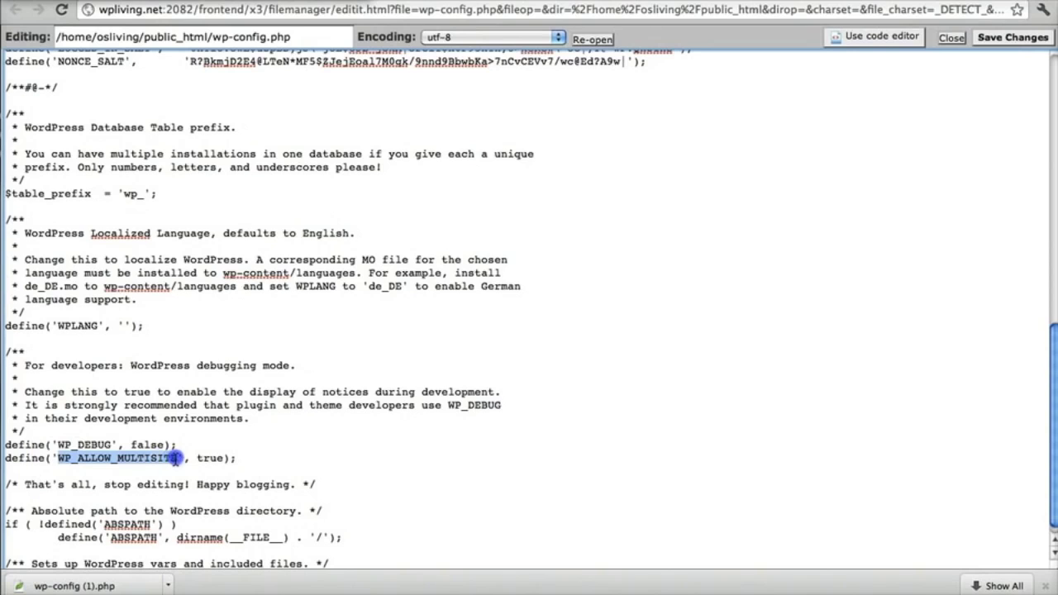
left_click(38, 458)
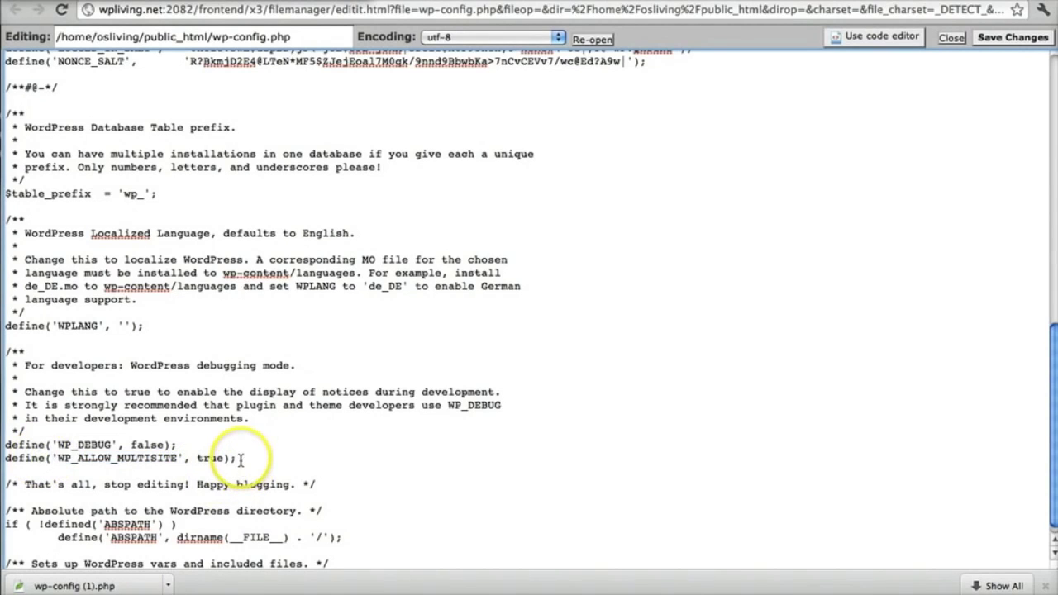
left_click(240, 459)
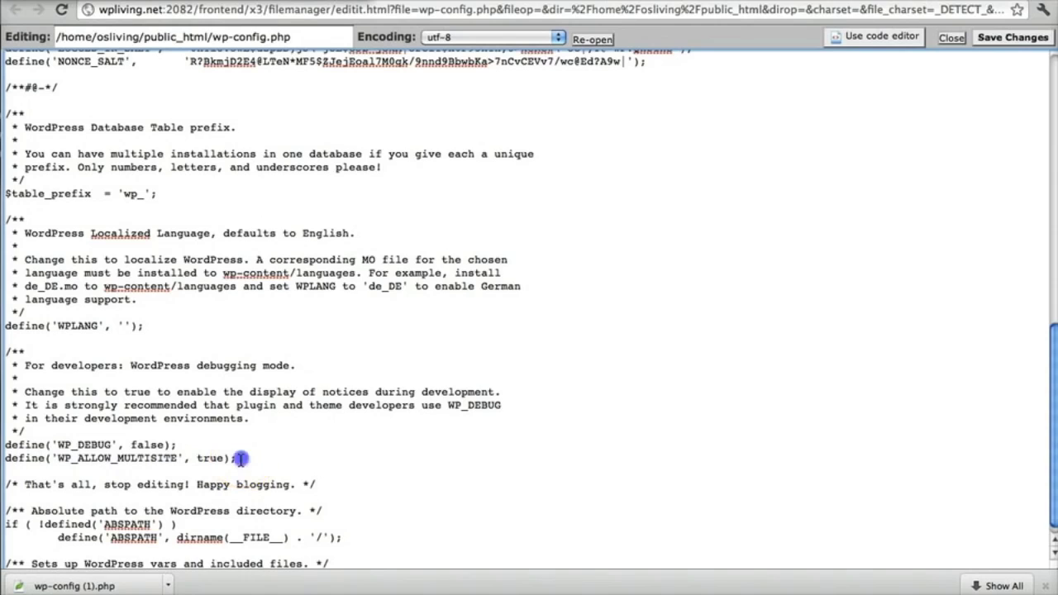
left_click(189, 460)
left_click(41, 461)
left_click(193, 471)
Step: Save the edited wp-config.php and review the WordPress Tools > Network Setup configuration steps
left_click(996, 39)
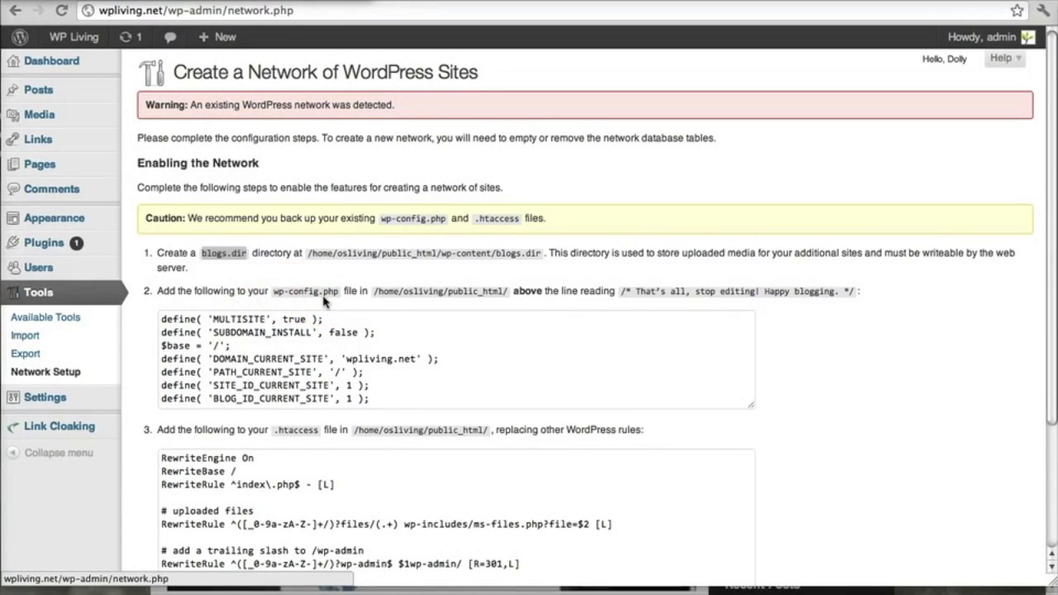
scroll(318, 326, "down", 3)
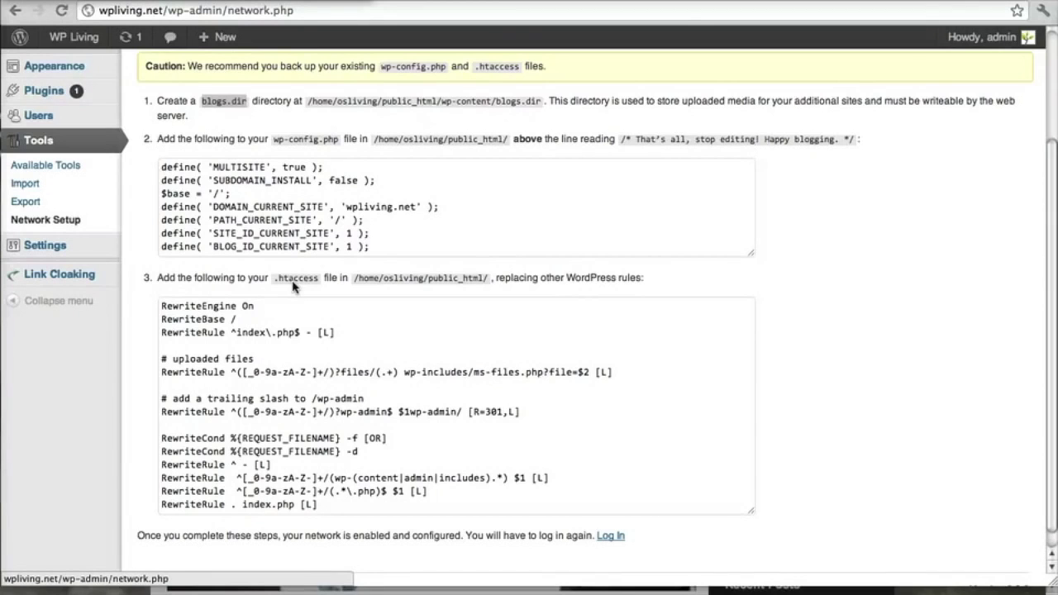
left_click(324, 334)
scroll(325, 335, "up", 3)
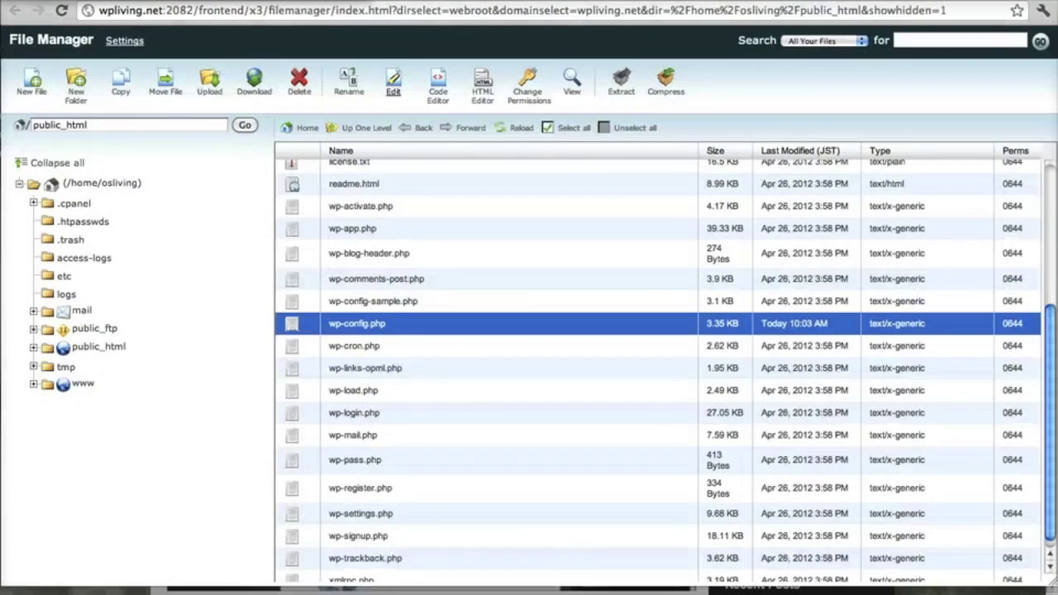
Step: Scroll the public_html listing to the top, showing wp-content, wp-config.php and .htaccess
scroll(465, 182, "up", 3)
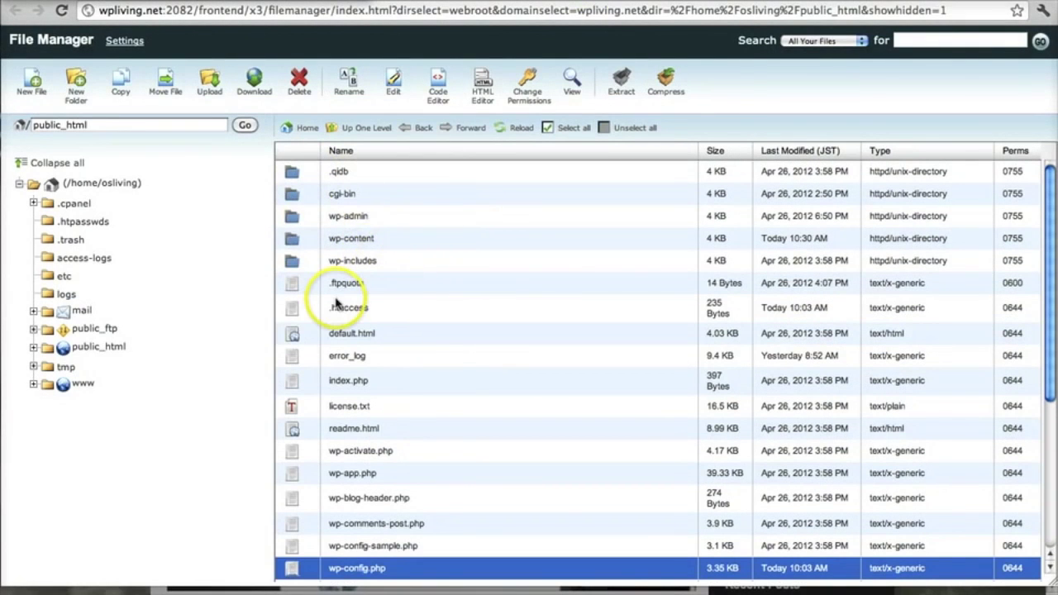
Step: Create a blogs.dir folder inside public_html/wp-content, dismissing the AJAX error alert
double_click(293, 241)
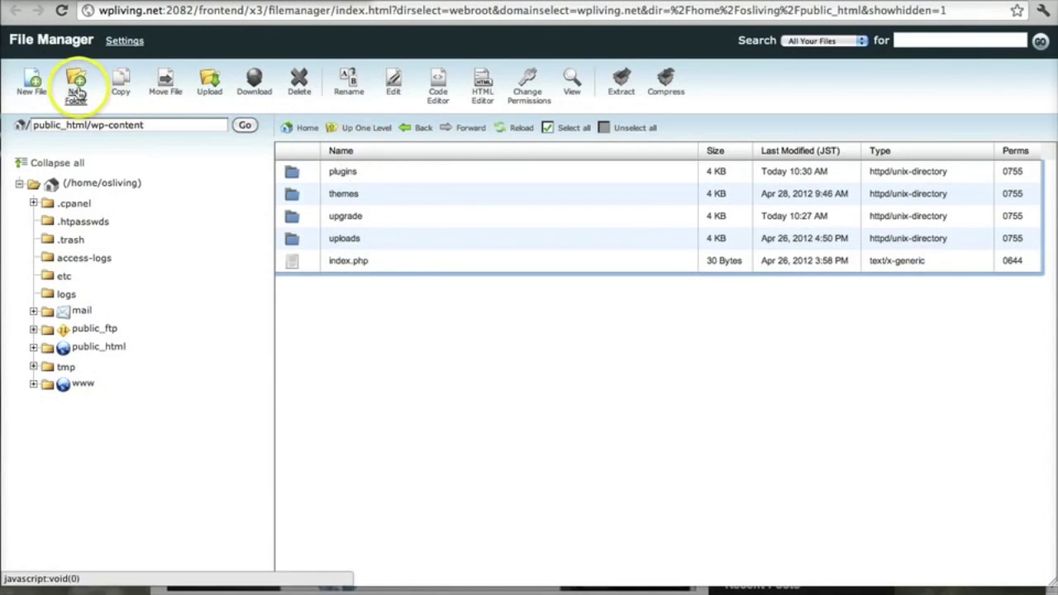
left_click(77, 92)
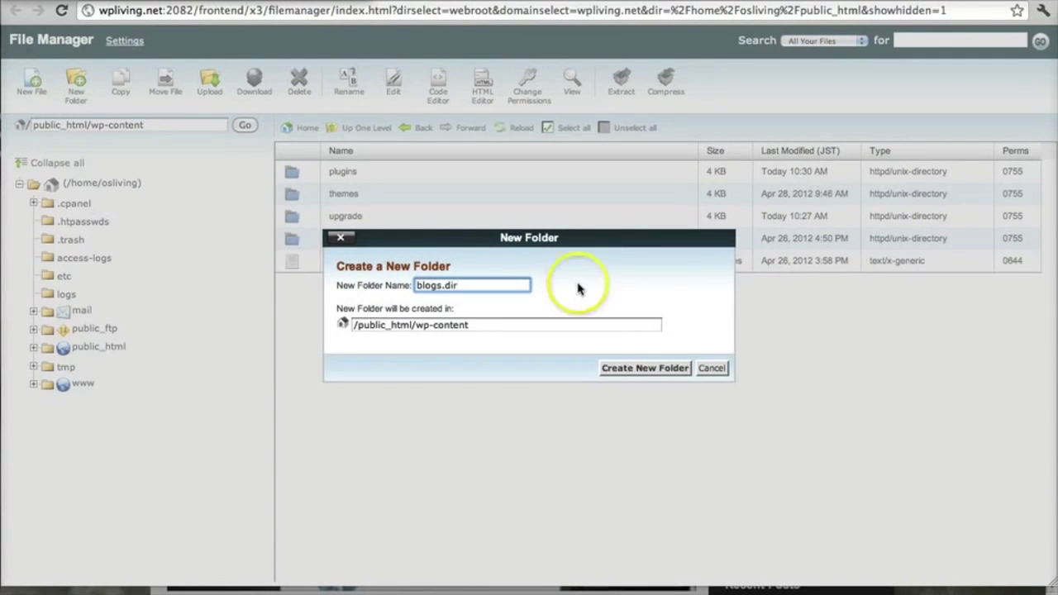
left_click(645, 368)
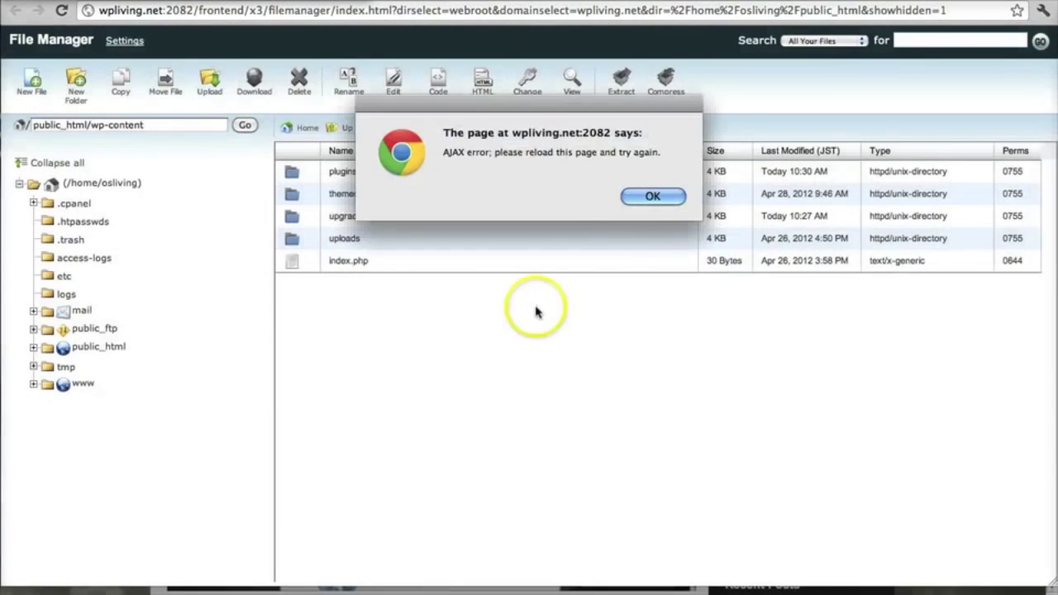
left_click(629, 198)
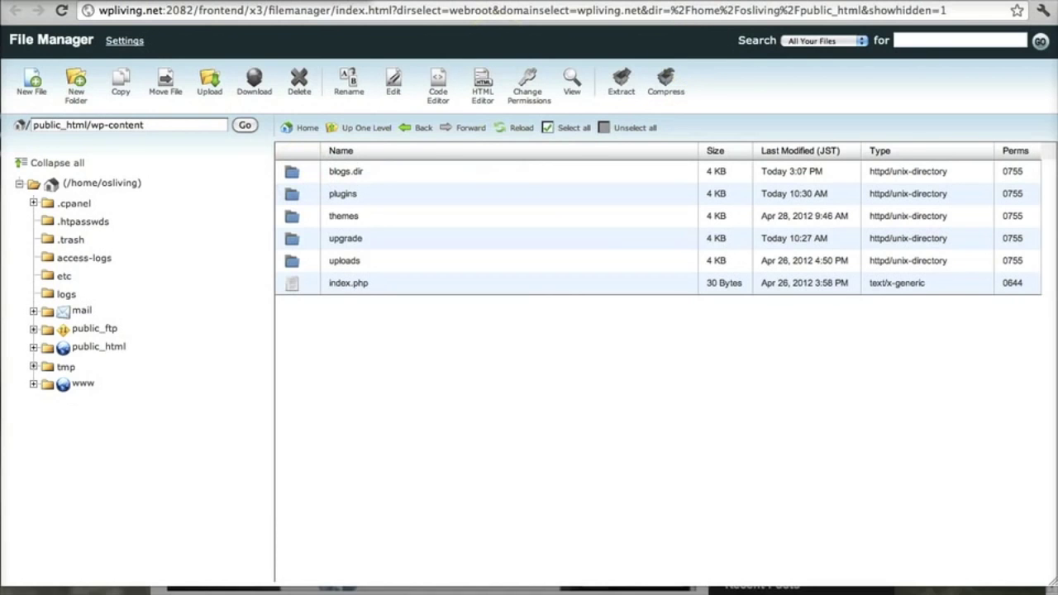
left_click(553, 2)
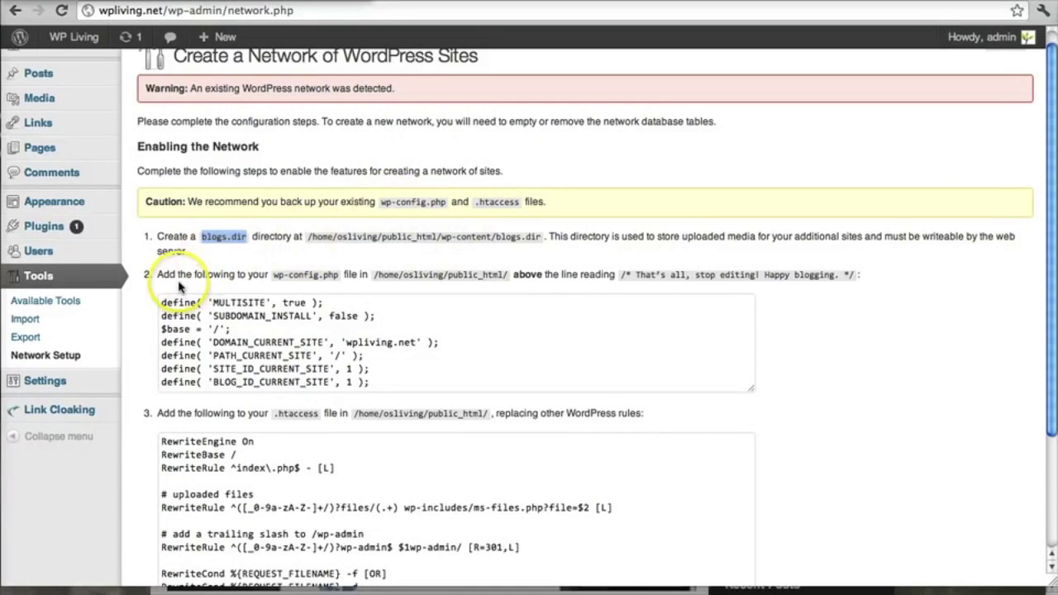
Step: Copy the seven multisite define lines from the Network Setup wp-config.php code block
left_click(278, 284)
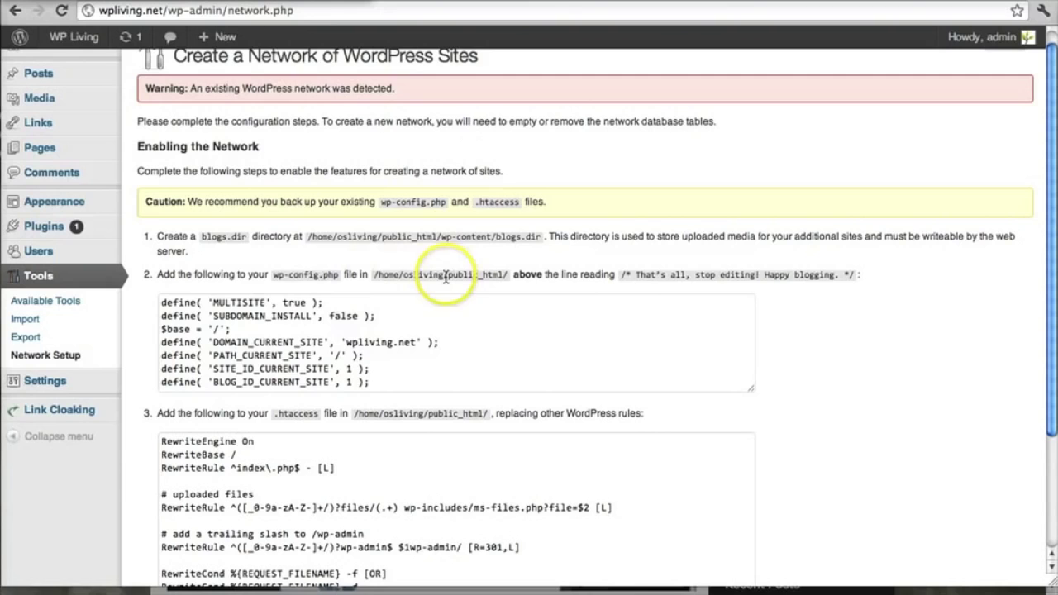
left_click_drag(162, 303, 413, 400)
right_click(336, 361)
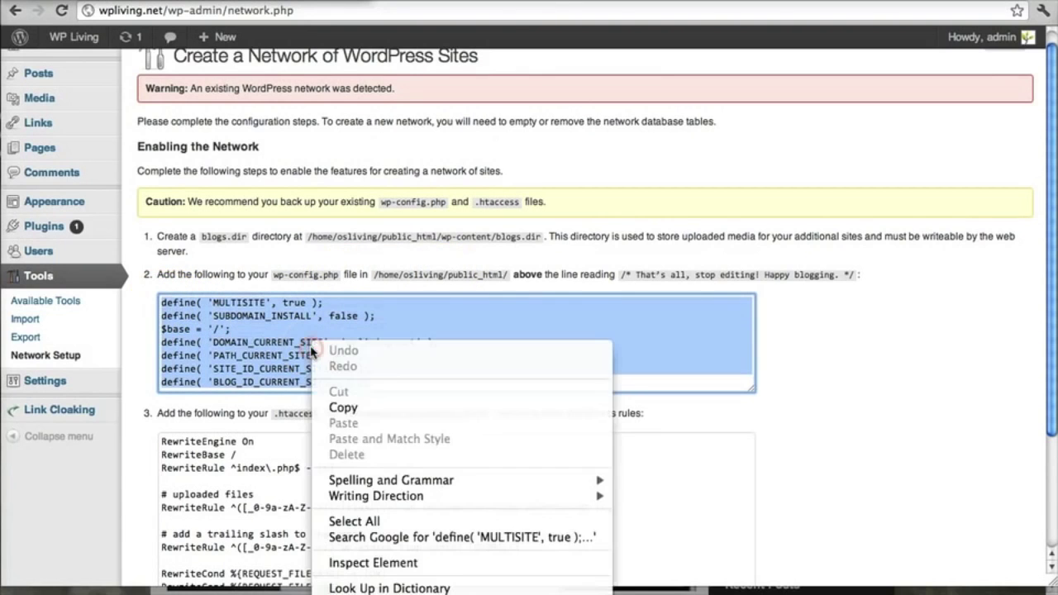
left_click(342, 405)
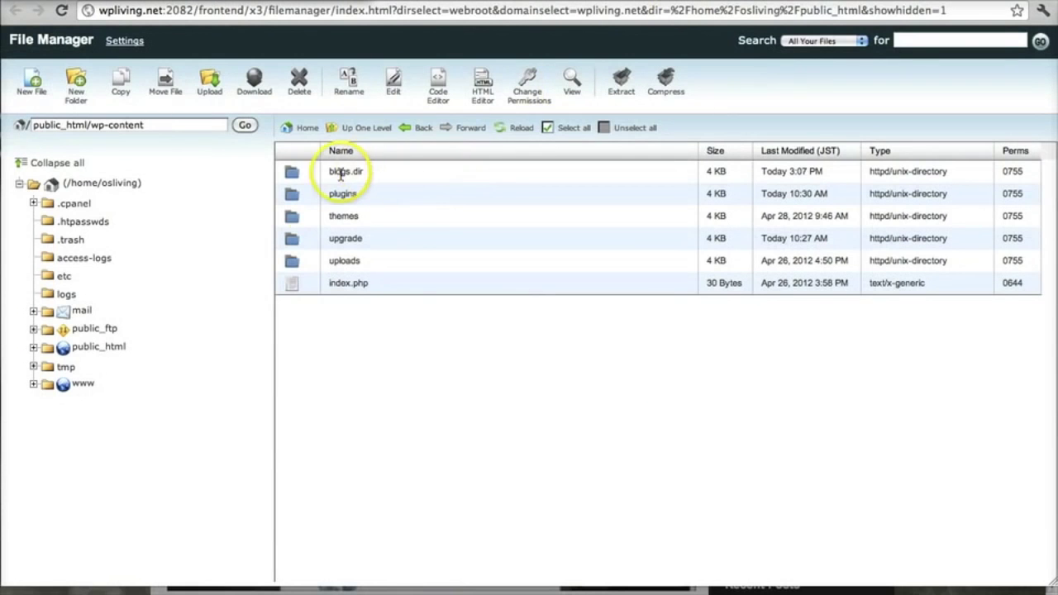
Step: Go up to public_html and open wp-config.php in the editor
left_click(368, 130)
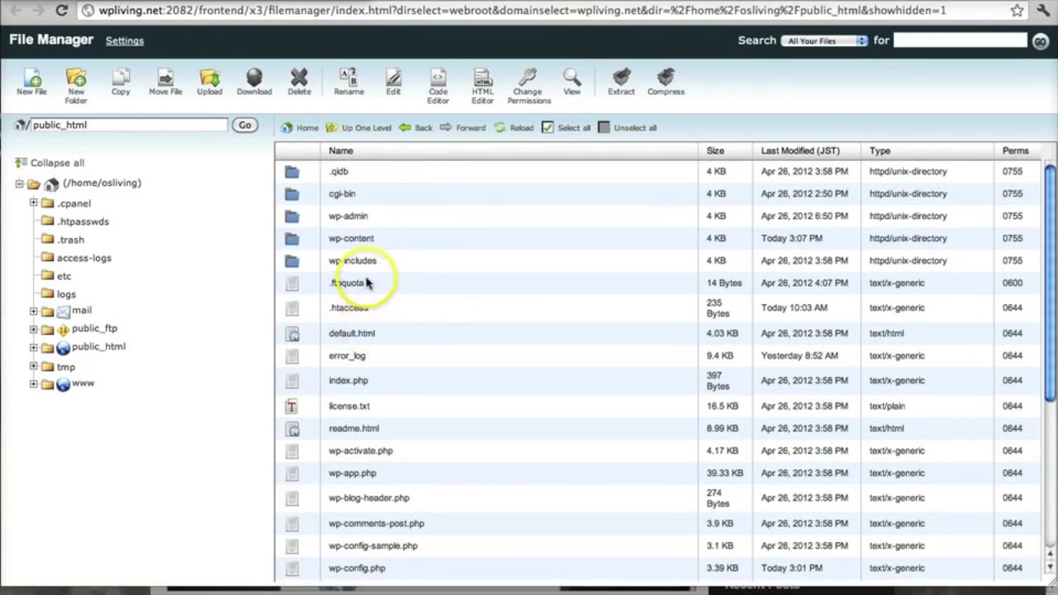
scroll(369, 280, "down", 5)
scroll(376, 401, "down", 2)
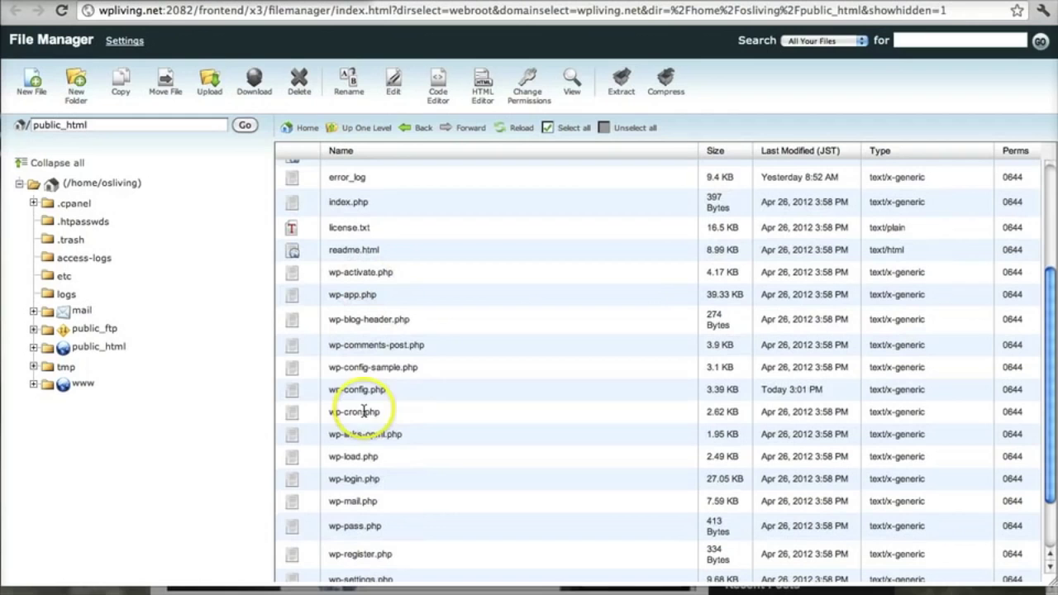
left_click(296, 395)
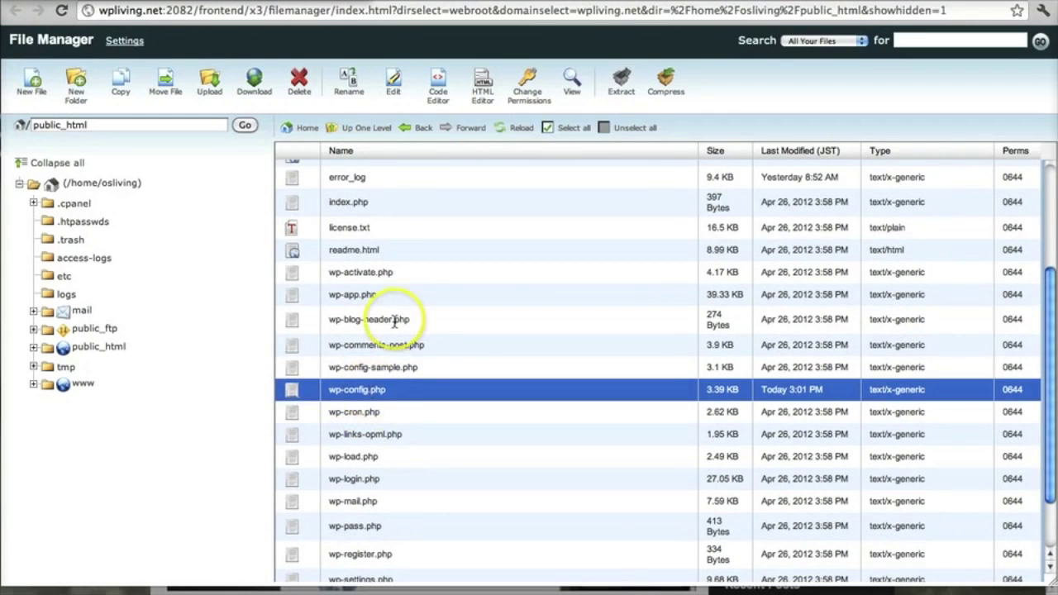
left_click(392, 83)
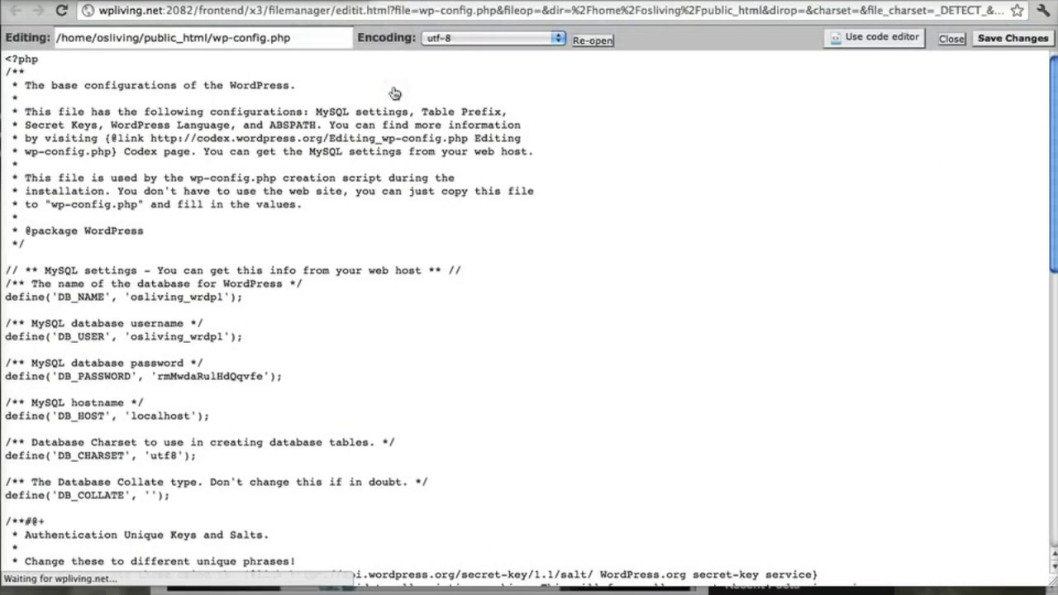
Step: Paste the multisite defines below WP_ALLOW_MULTISITE, above 'That's all, stop editing', then save and close
scroll(271, 335, "down", 15)
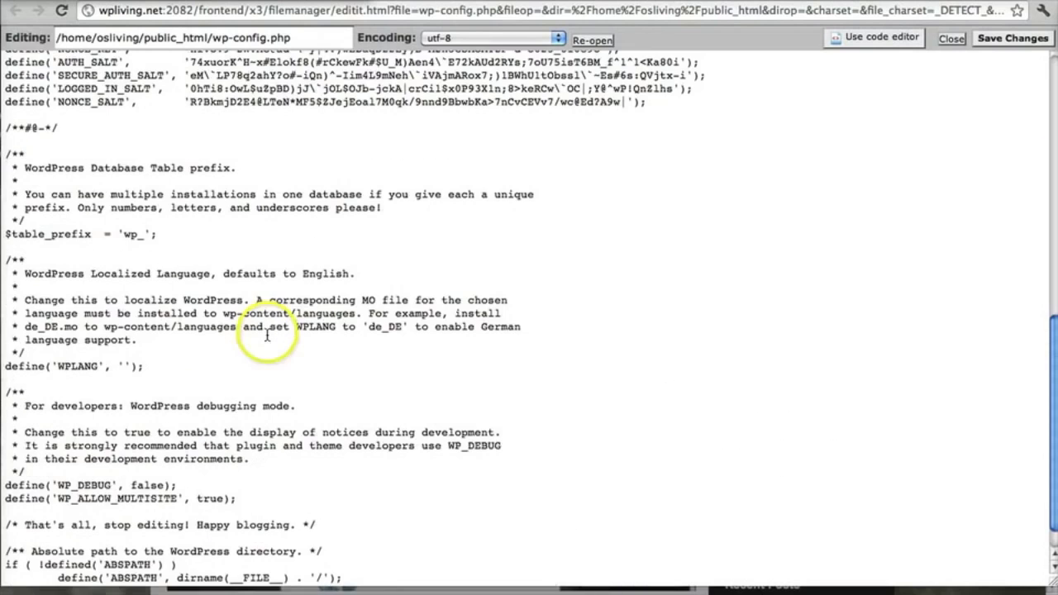
scroll(235, 252, "down", 1)
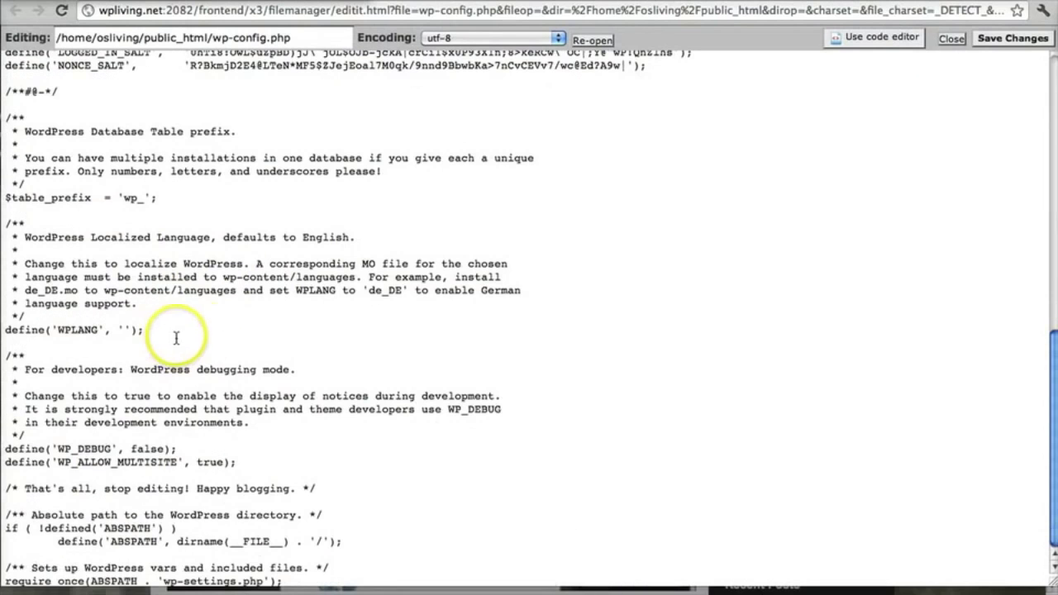
left_click(239, 462)
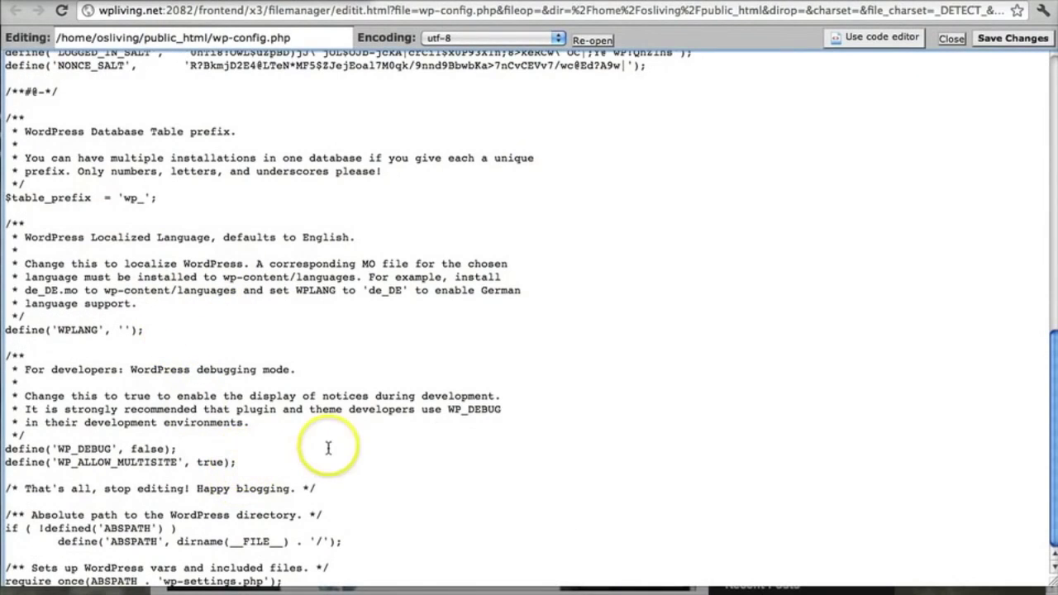
key("Return")
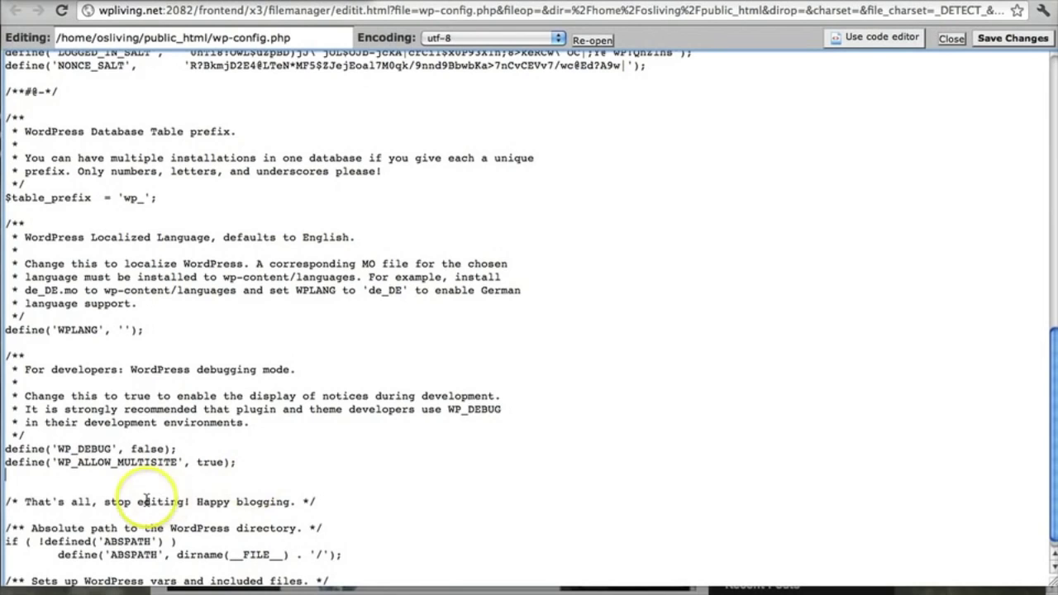
left_click_drag(16, 501, 323, 506)
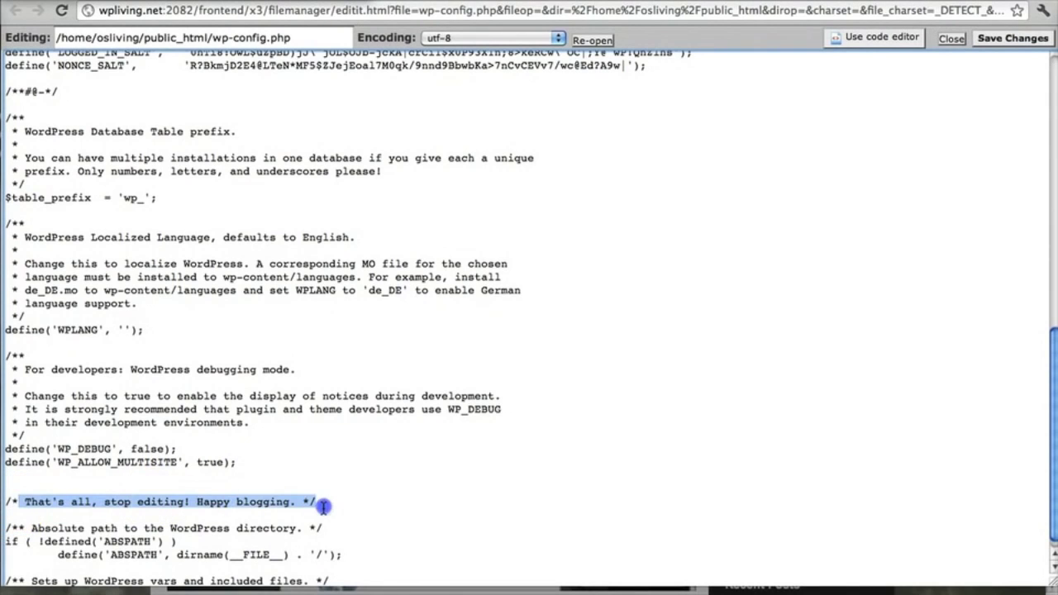
left_click(36, 477)
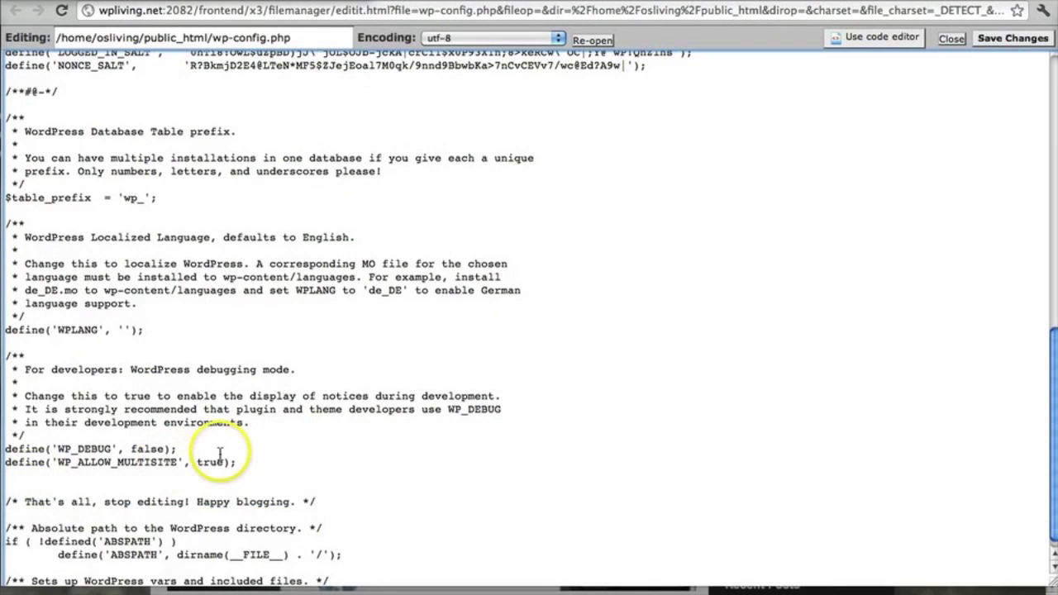
key("super+v")
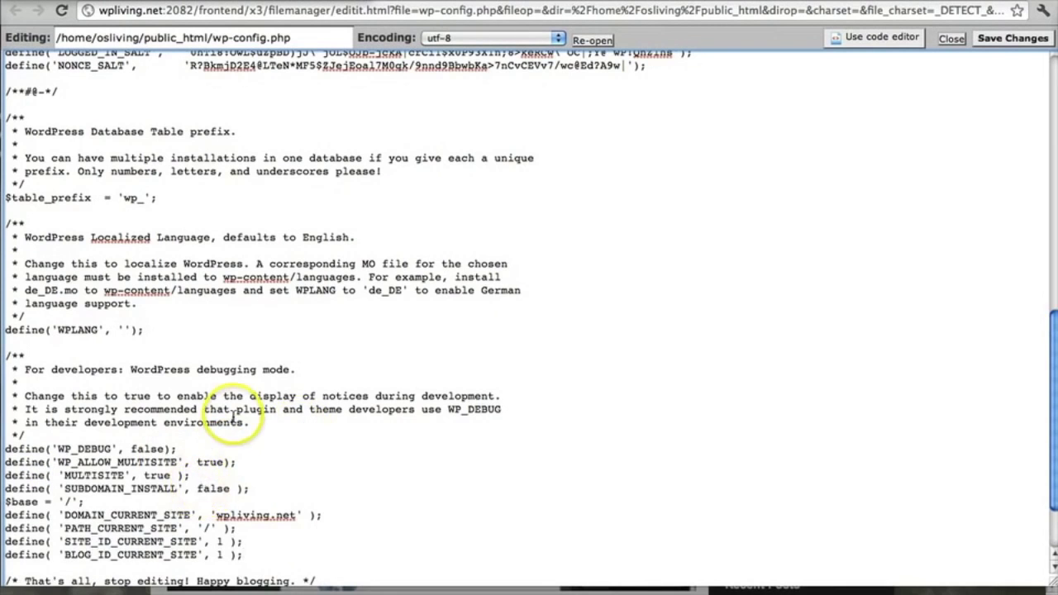
scroll(234, 417, "down", 3)
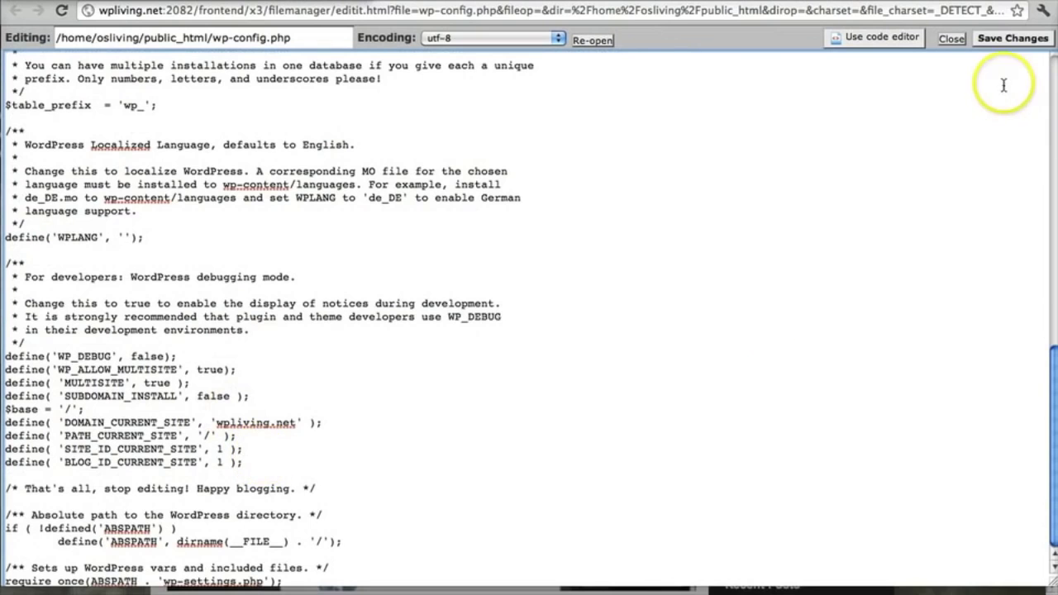
left_click(1013, 38)
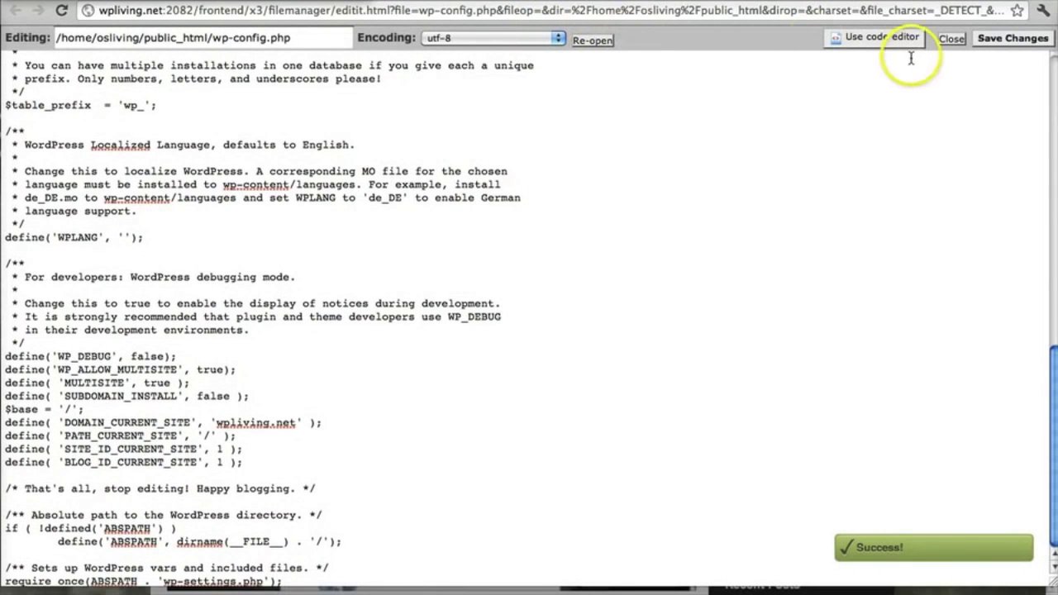
left_click(951, 39)
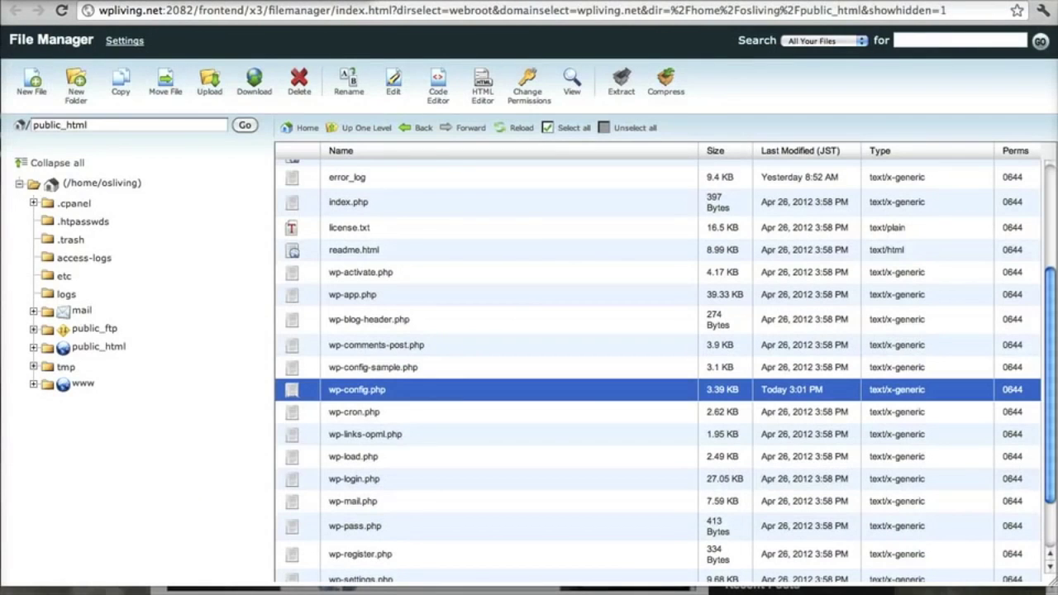
key("ctrl+Tab")
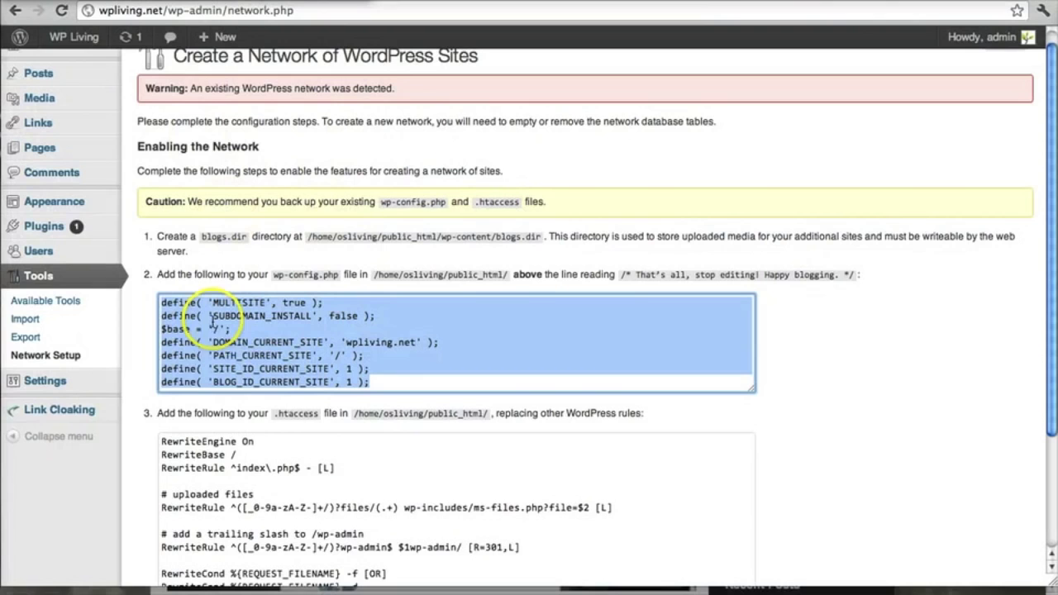
Step: Copy all the step 3 .htaccess rewrite rules, then return to the File Manager tab
scroll(207, 397, "down", 2)
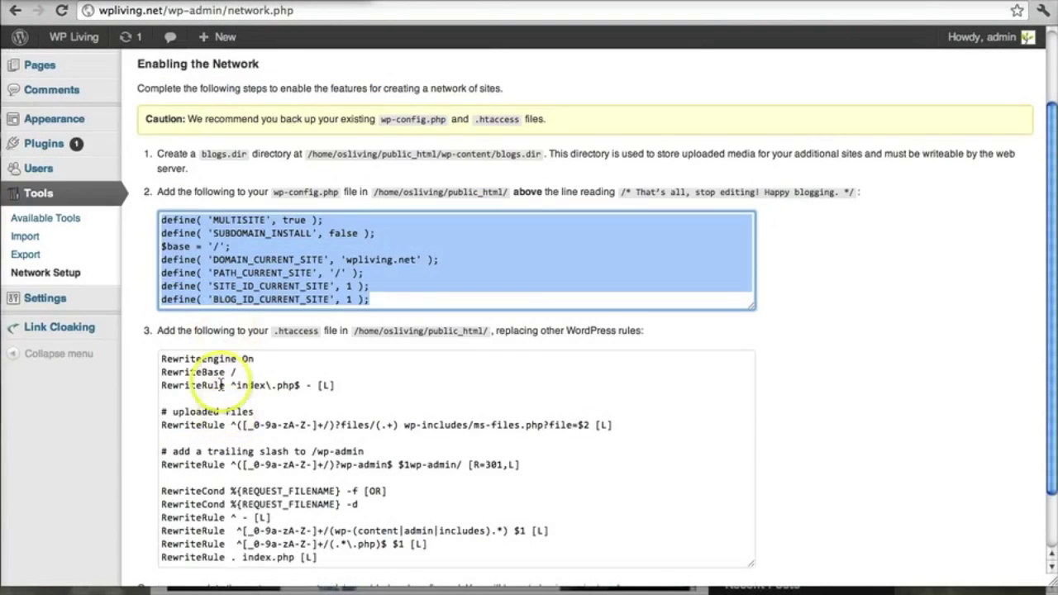
left_click(194, 372)
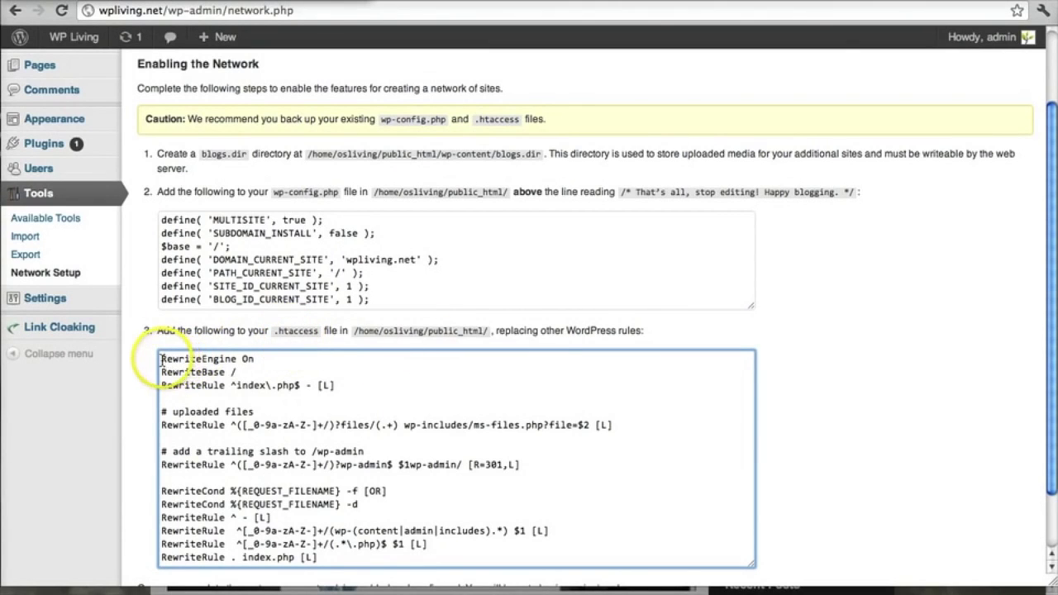
left_click_drag(162, 358, 429, 584)
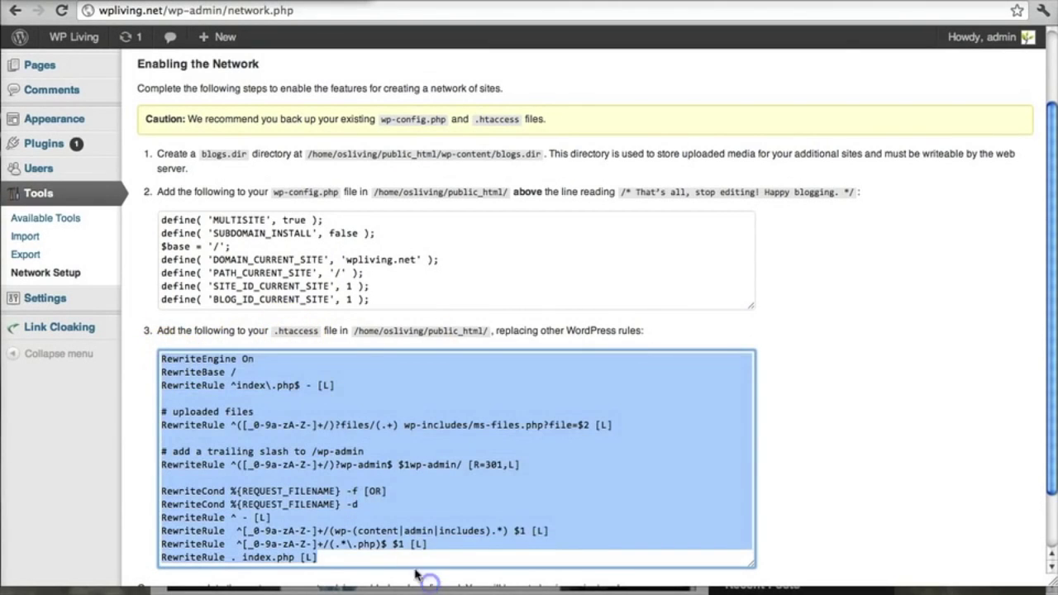
right_click(319, 499)
left_click(352, 406)
left_click(305, 390)
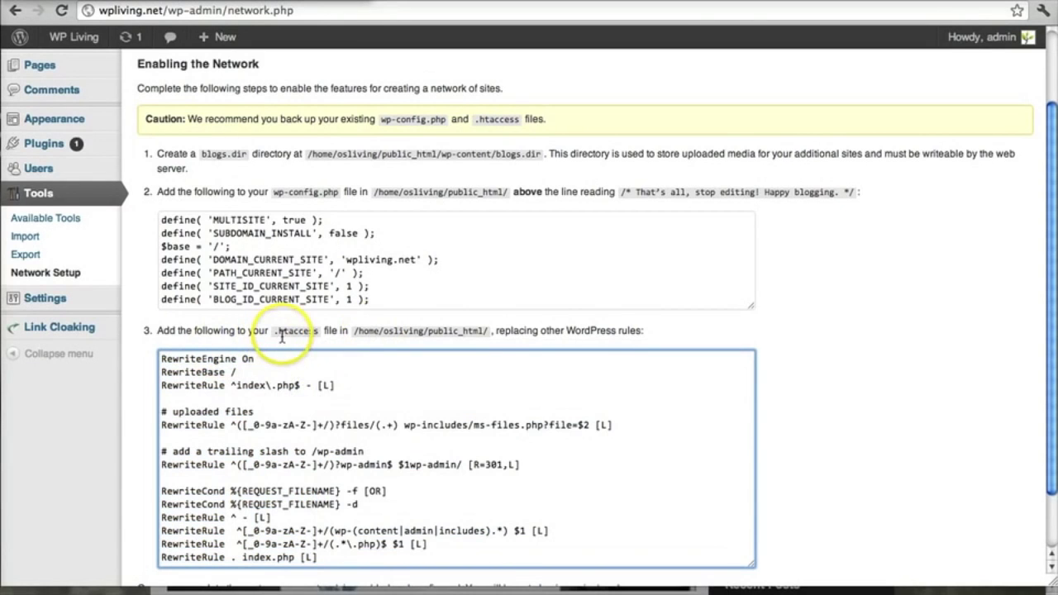
key("ctrl+Tab")
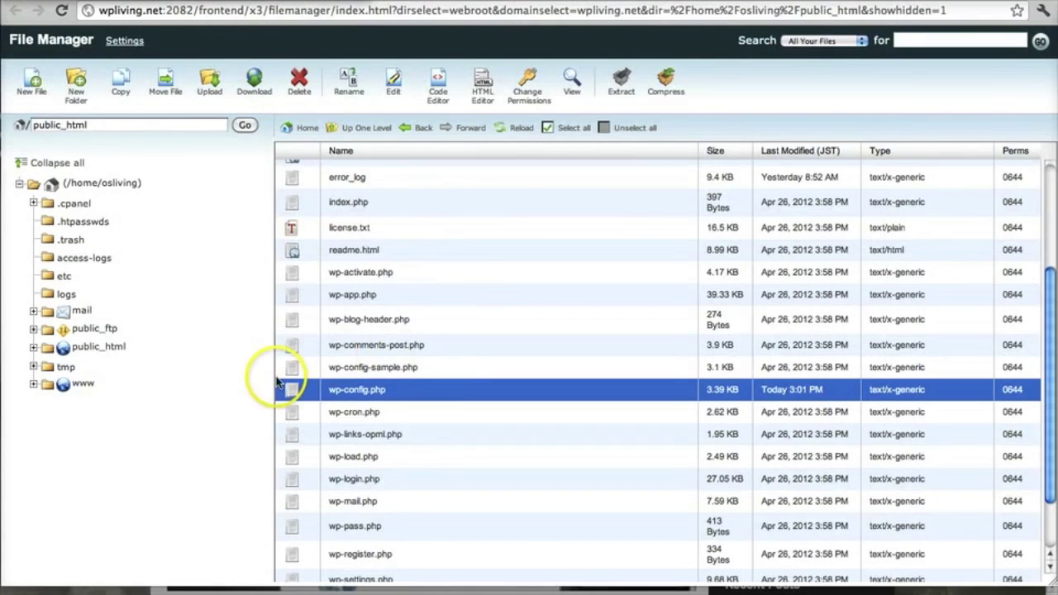
Step: Select .htaccess at the top of public_html, cancel an accidental rename, and download a backup copy
scroll(278, 376, "up", 5)
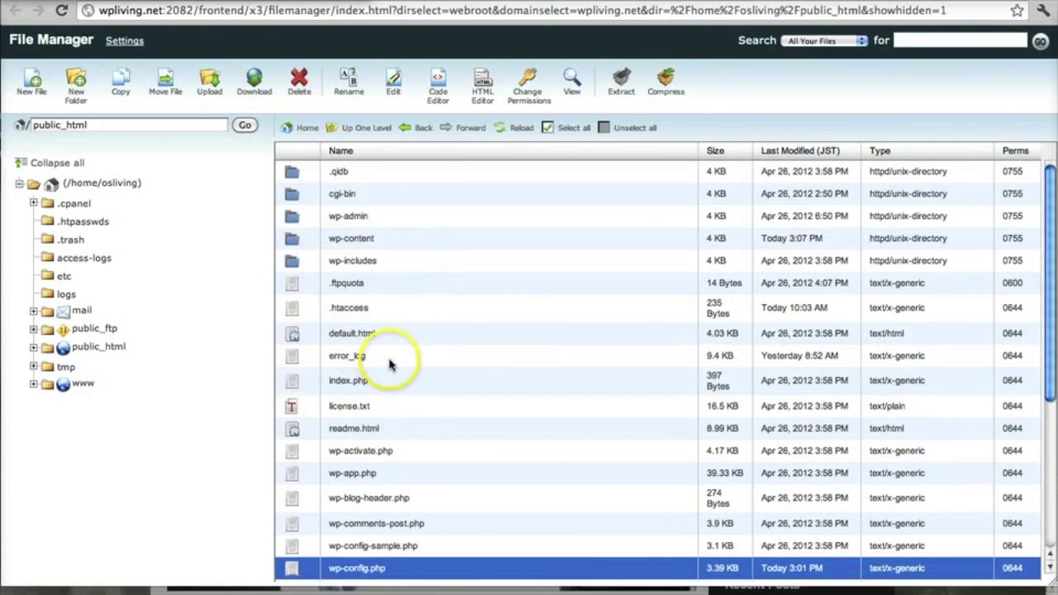
left_click(297, 309)
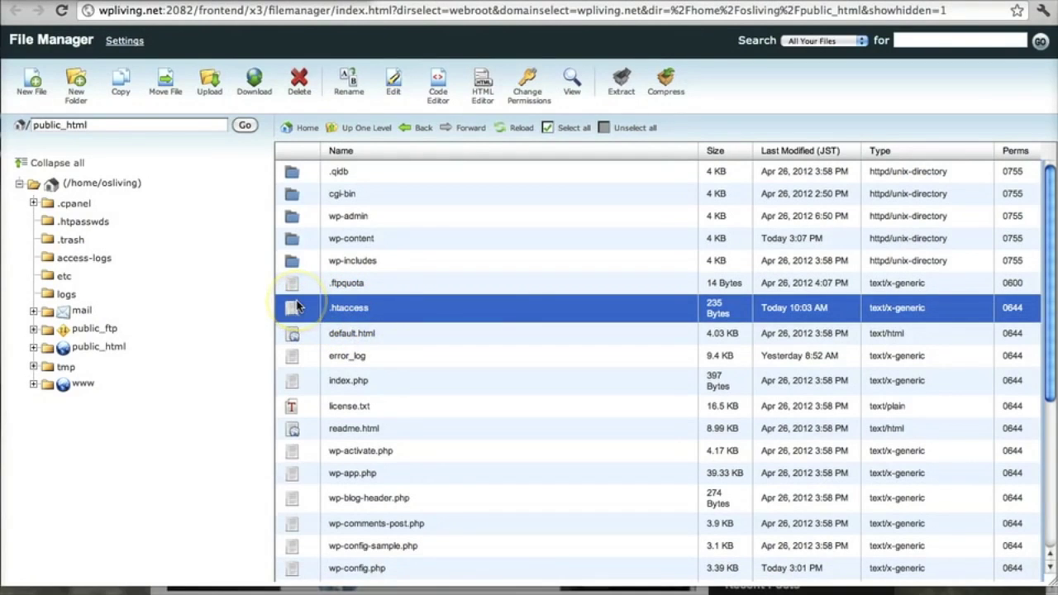
left_click(345, 309)
left_click(370, 322)
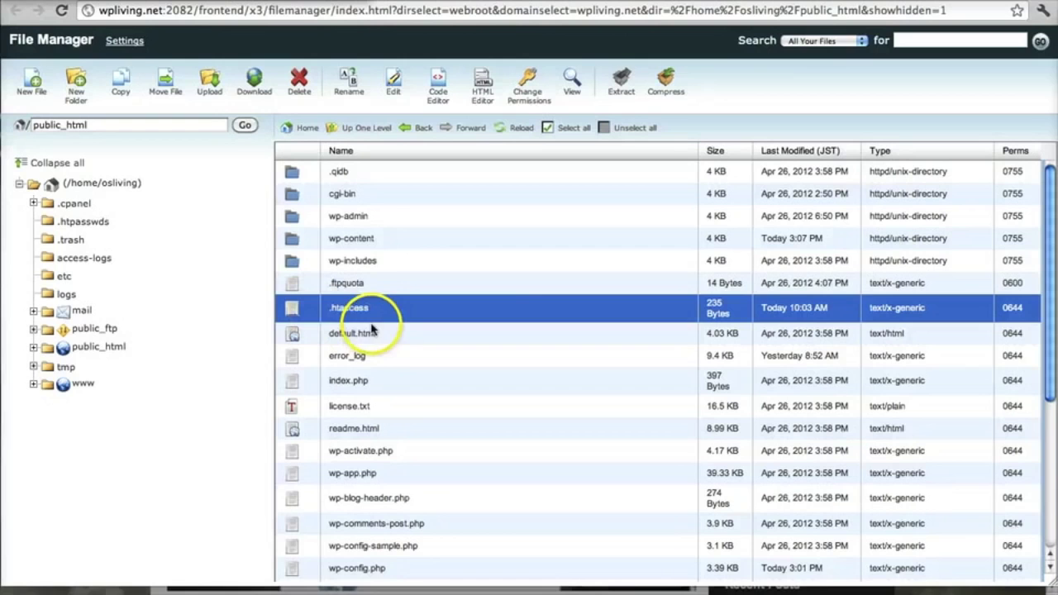
left_click(360, 314)
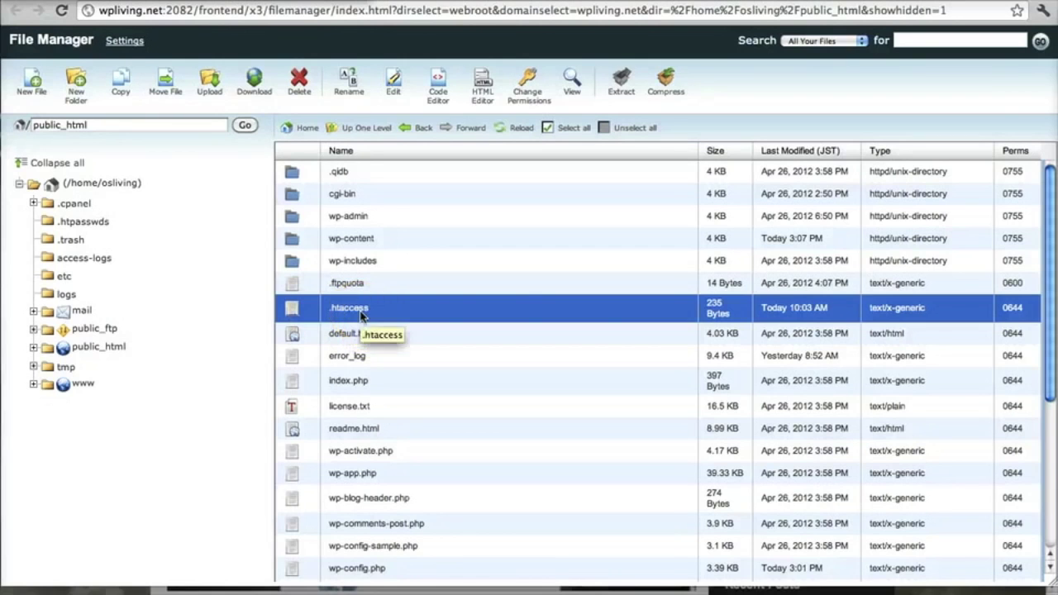
left_click(297, 307)
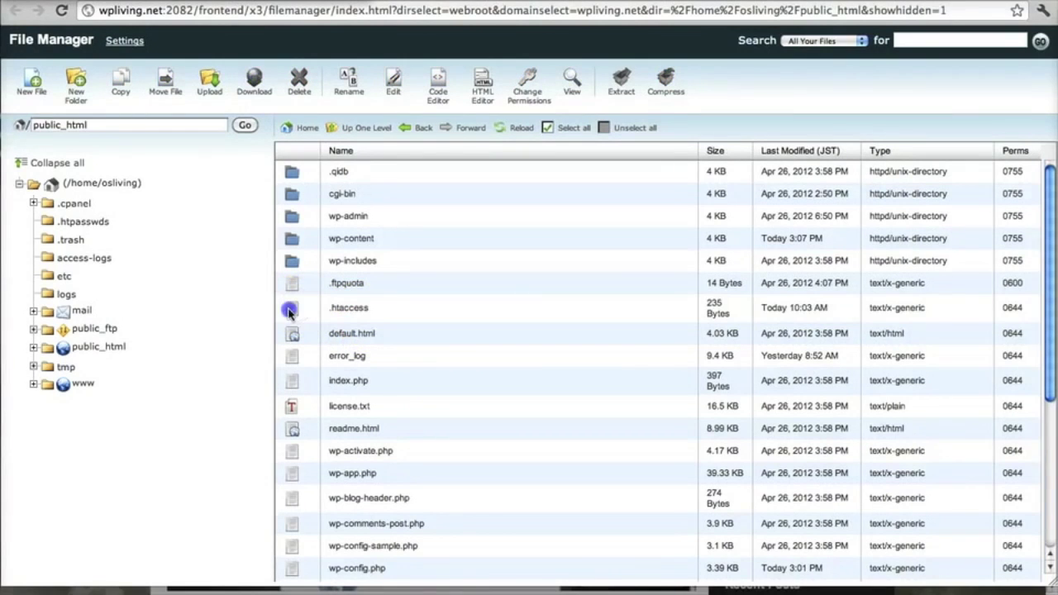
left_click(289, 311)
left_click(327, 300)
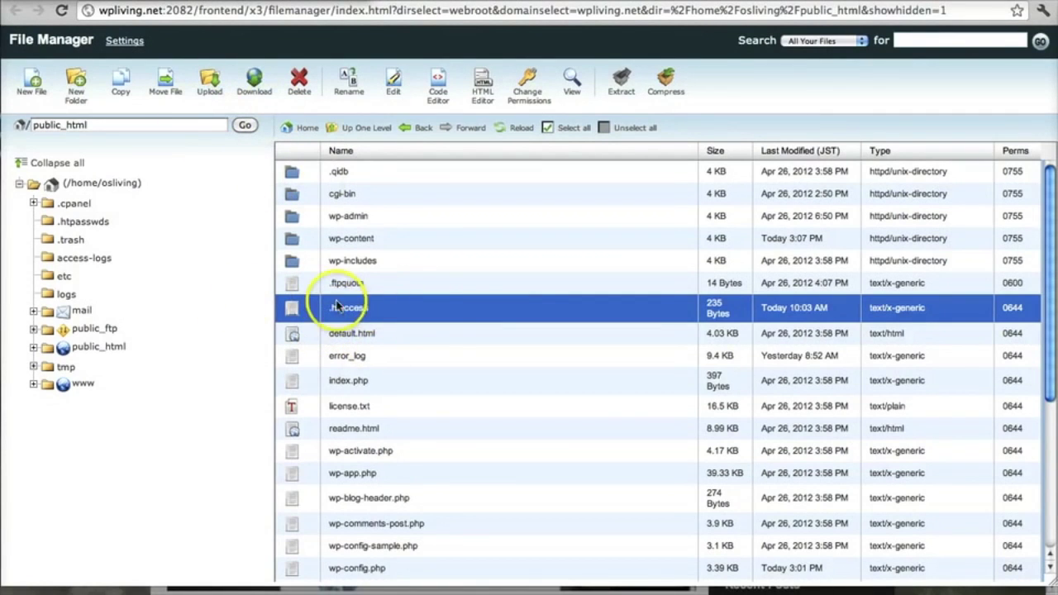
double_click(295, 307)
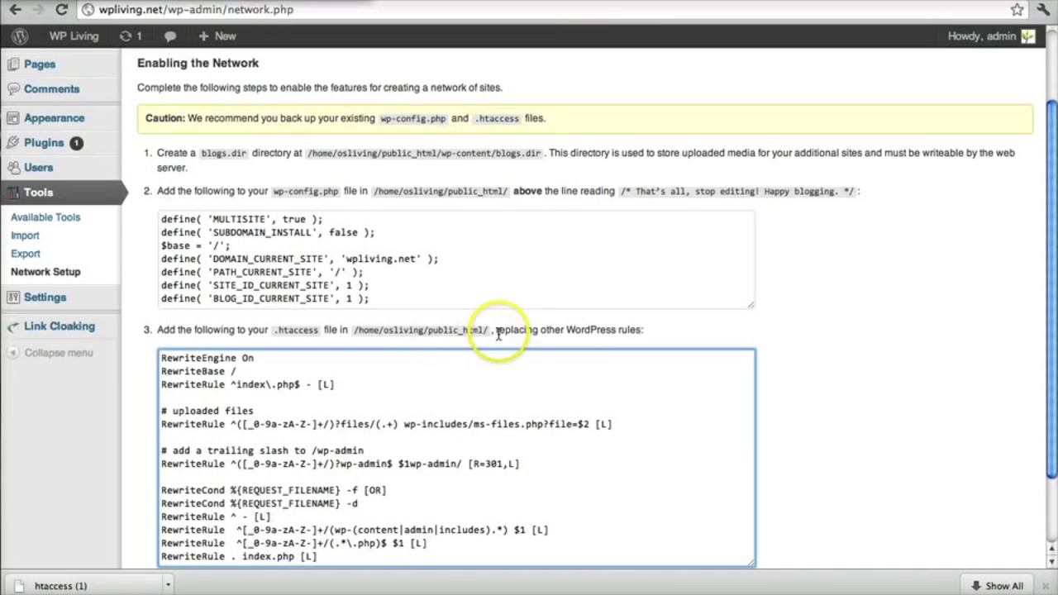
Step: Highlight step 3's note that these rules replace any other WordPress rules
left_click_drag(496, 330, 596, 330)
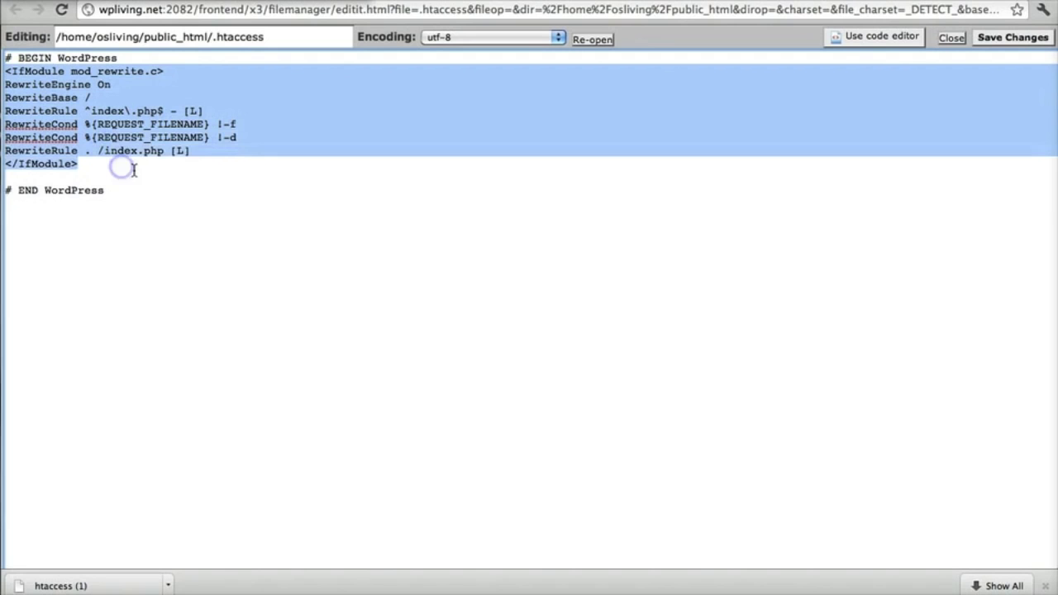
Step: Swap the old IfModule block in .htaccess for the multisite rewrite rules and save
key("BackSpace")
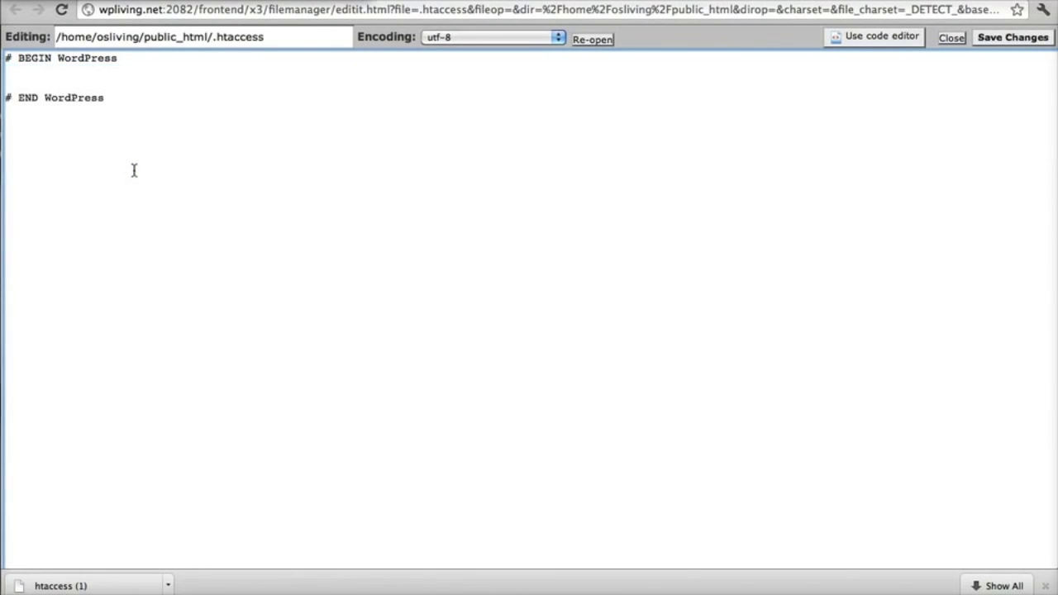
key("super+v")
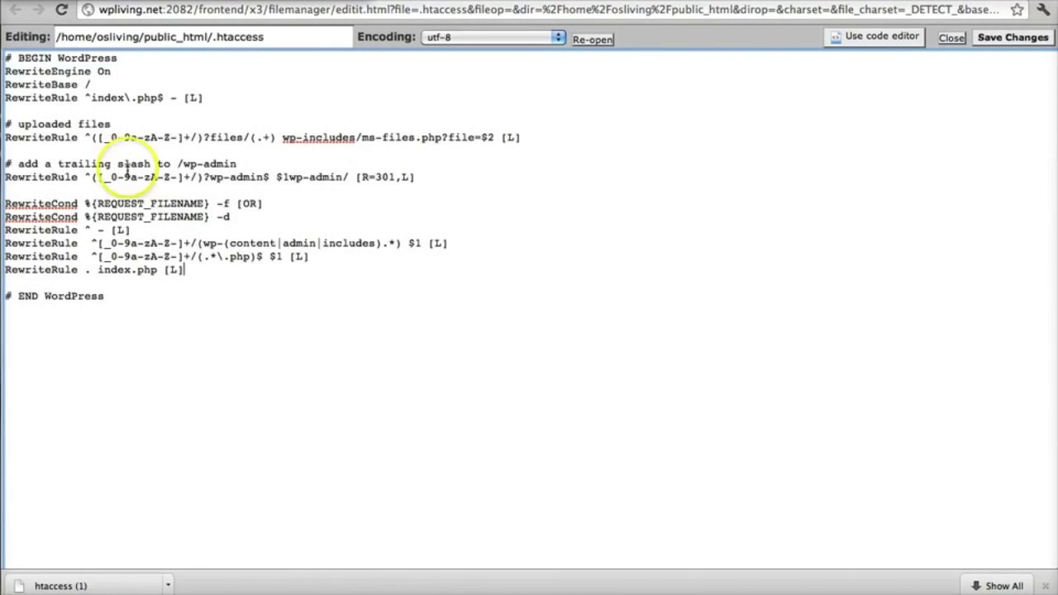
key("super+shift+bracketleft")
scroll(273, 409, "down", 3)
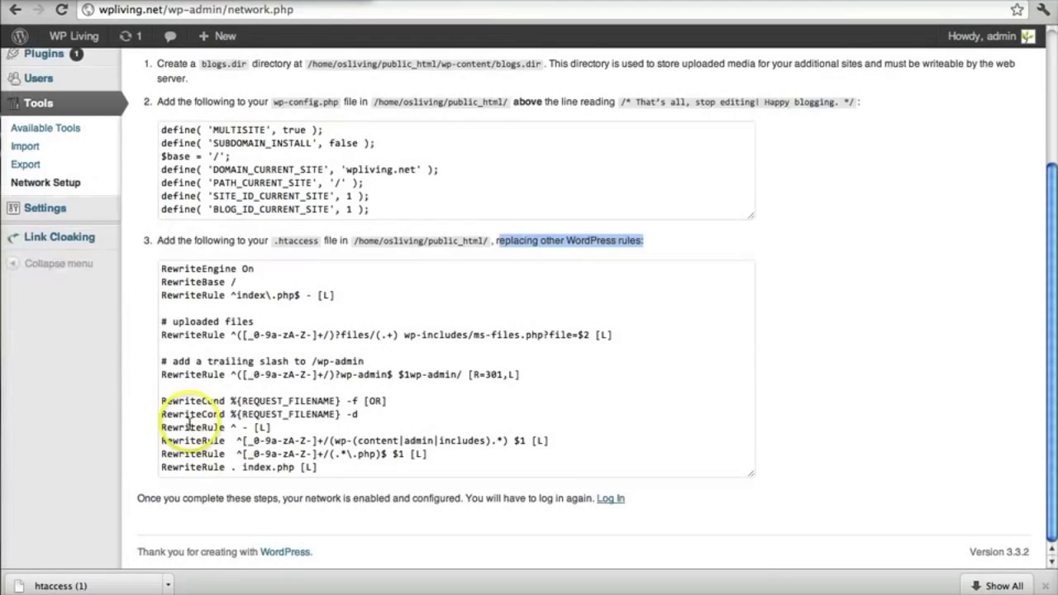
left_click(206, 325)
left_click_drag(161, 267, 503, 472)
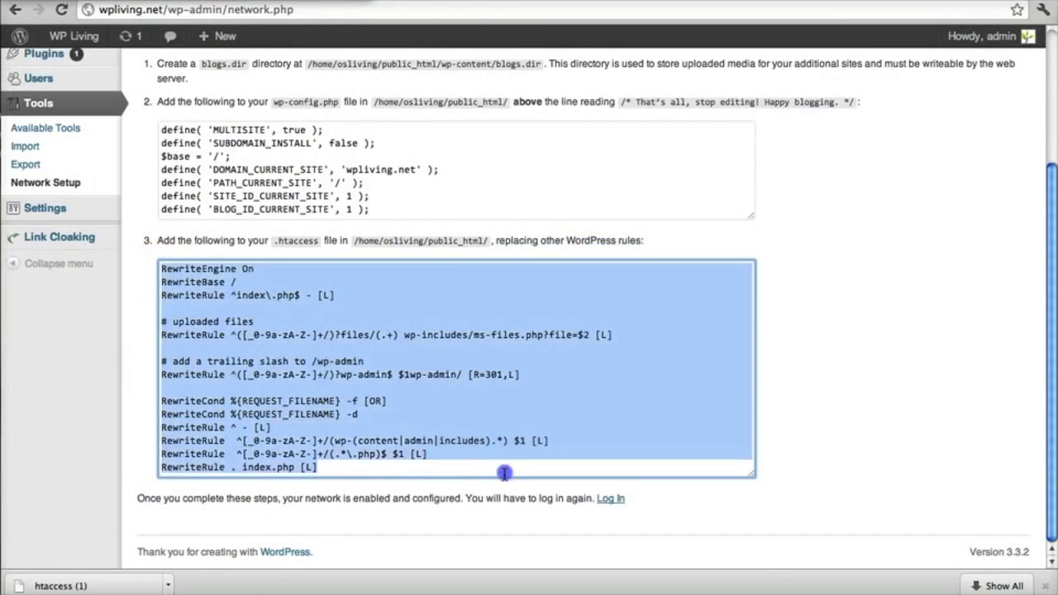
key("super+shift+bracketright")
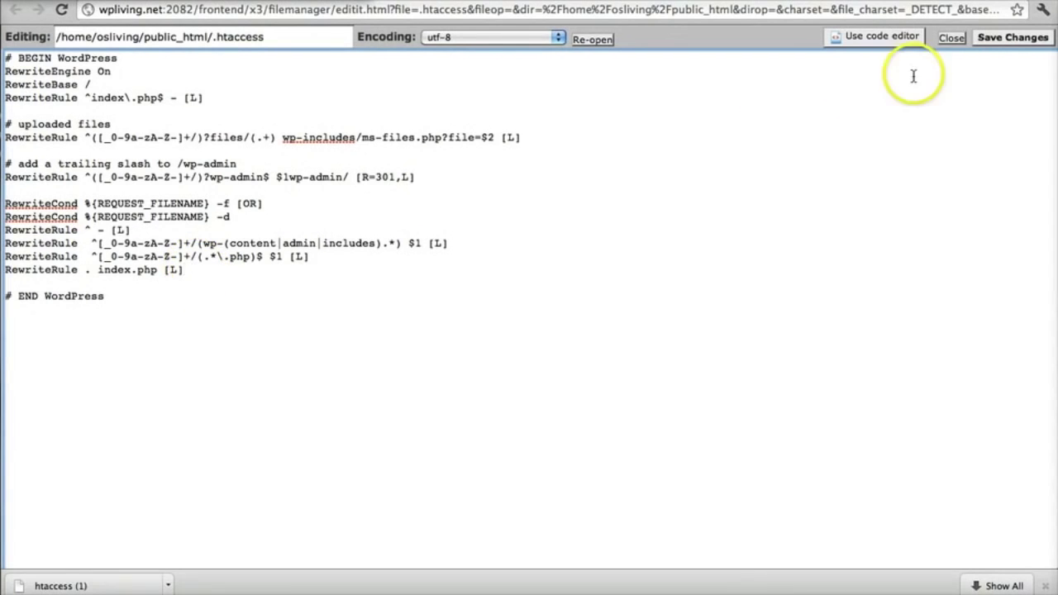
left_click(1012, 37)
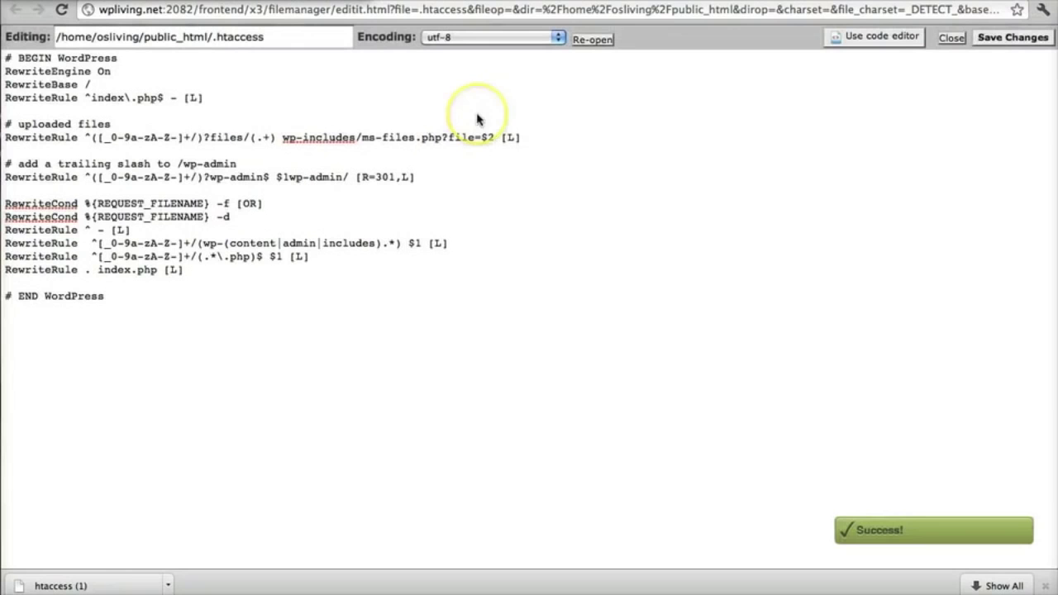
key("super+shift+bracketleft")
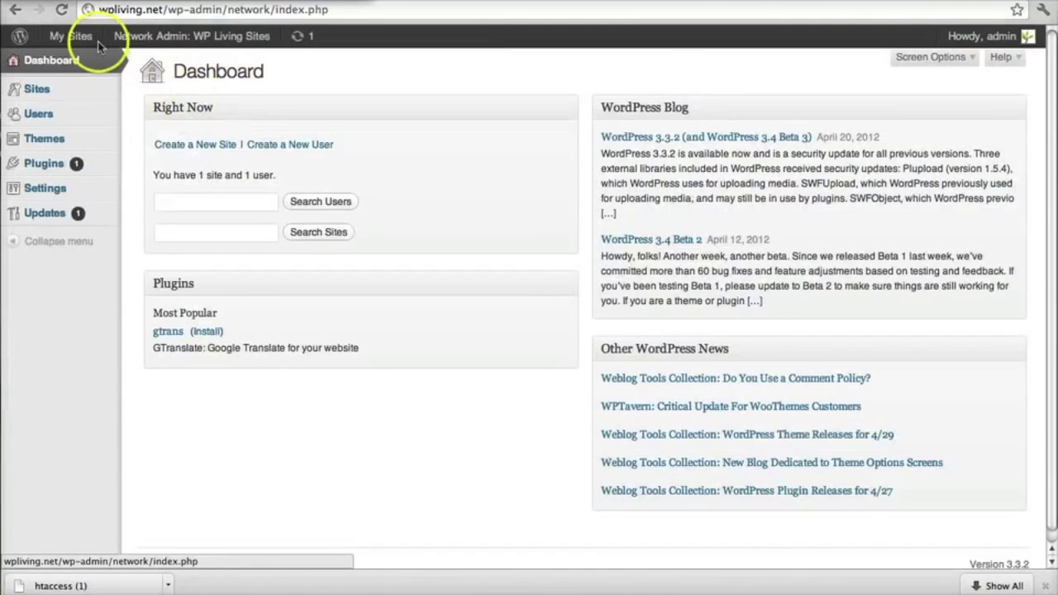
left_click(66, 11)
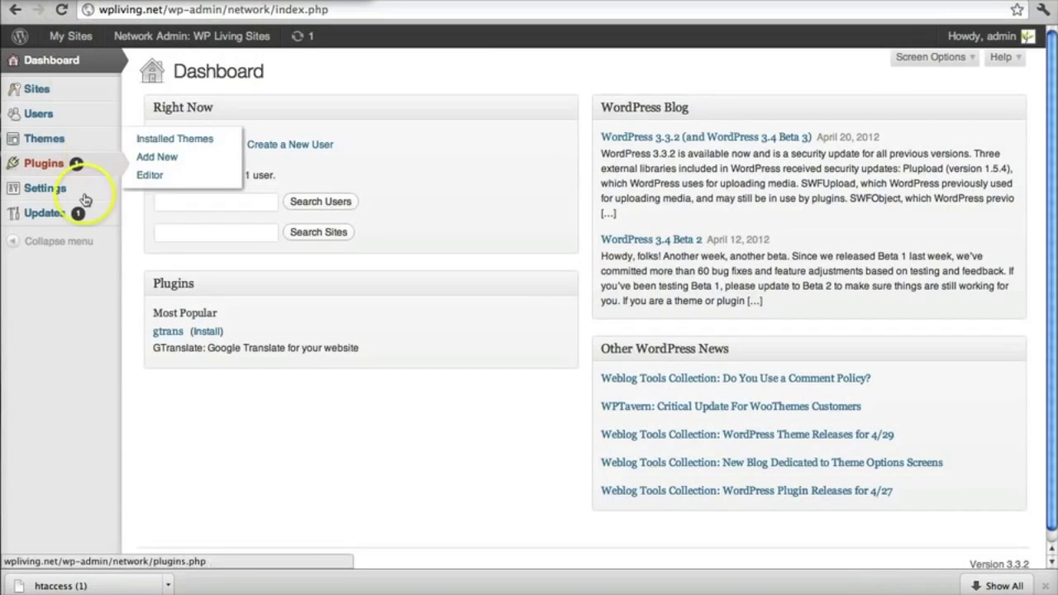
mouse_move(86, 199)
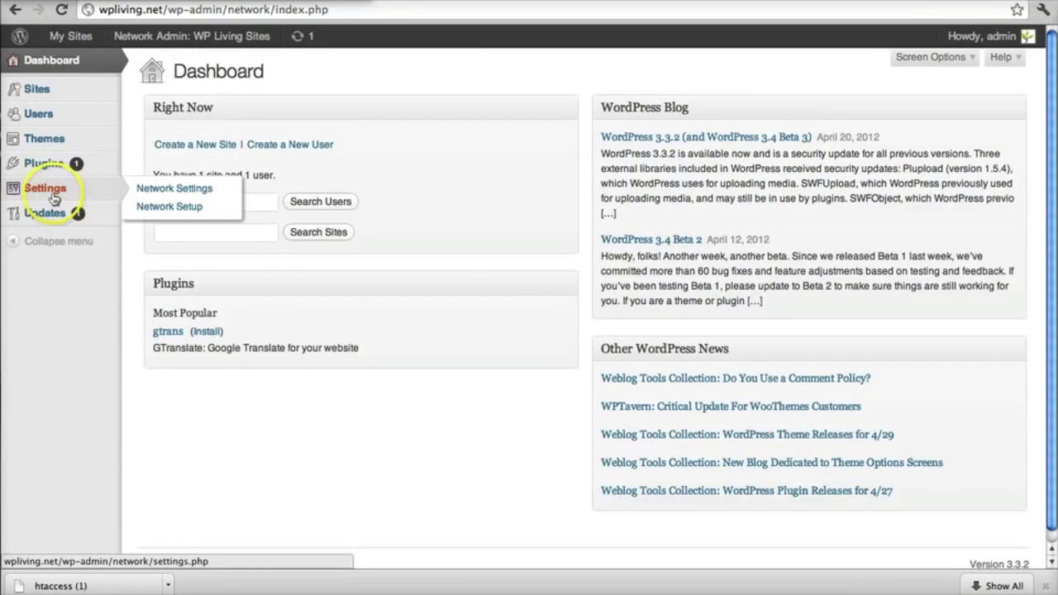
left_click(164, 212)
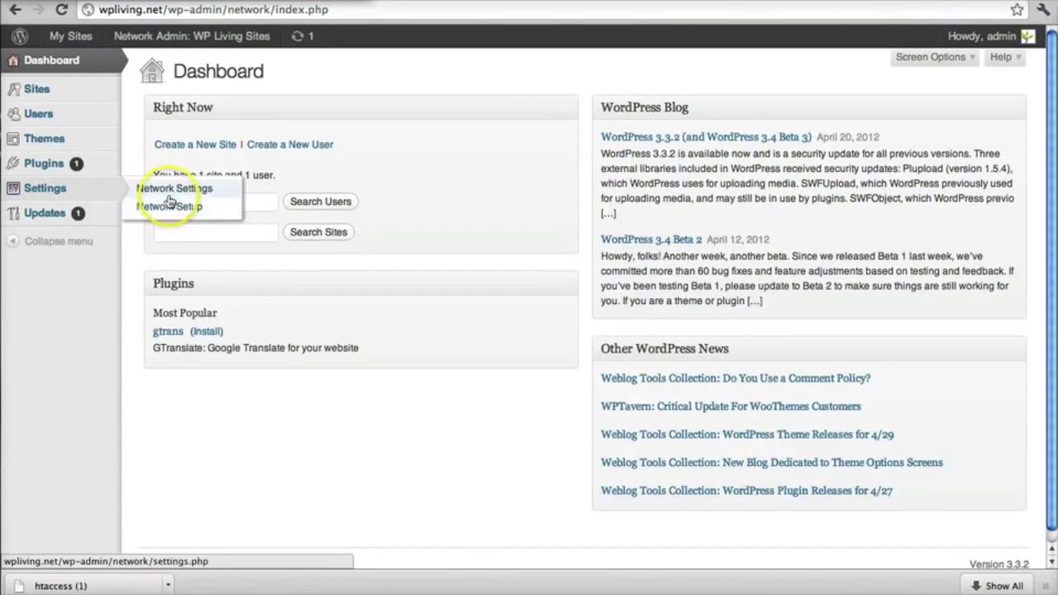
left_click(169, 190)
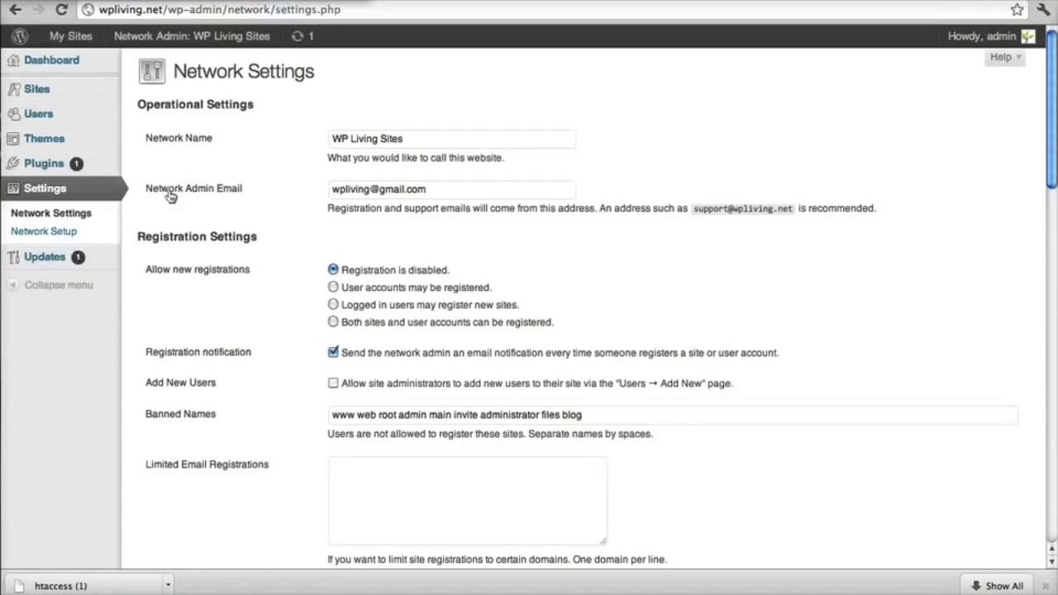
left_click(63, 232)
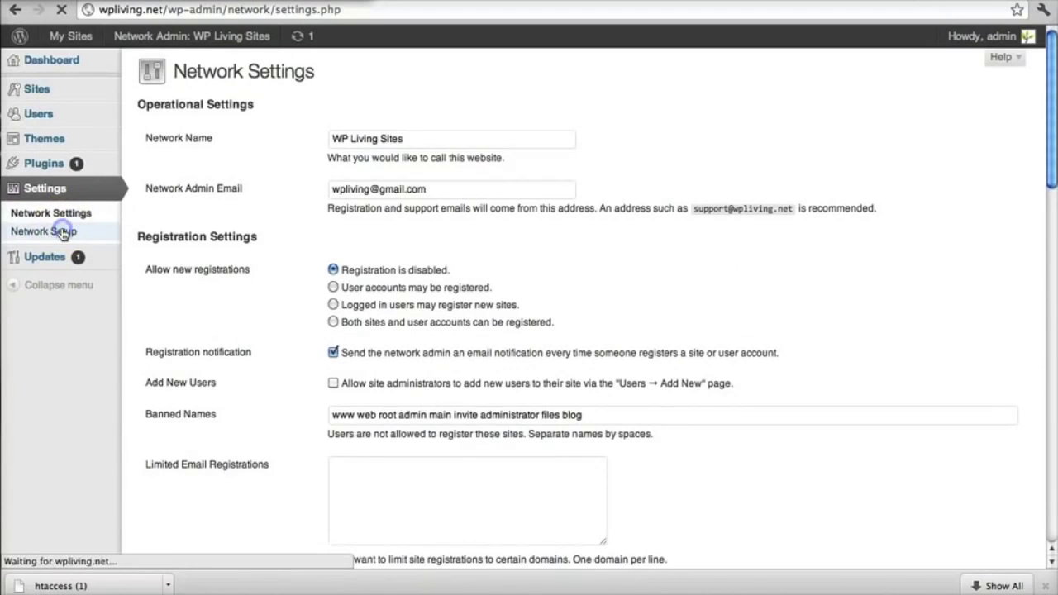
left_click(63, 214)
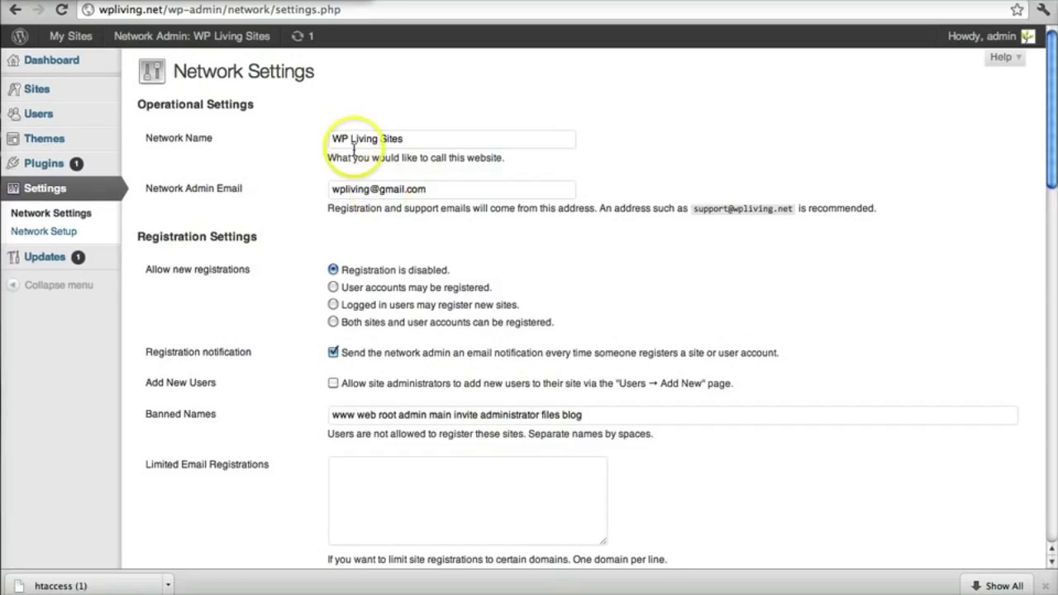
left_click_drag(338, 137, 420, 142)
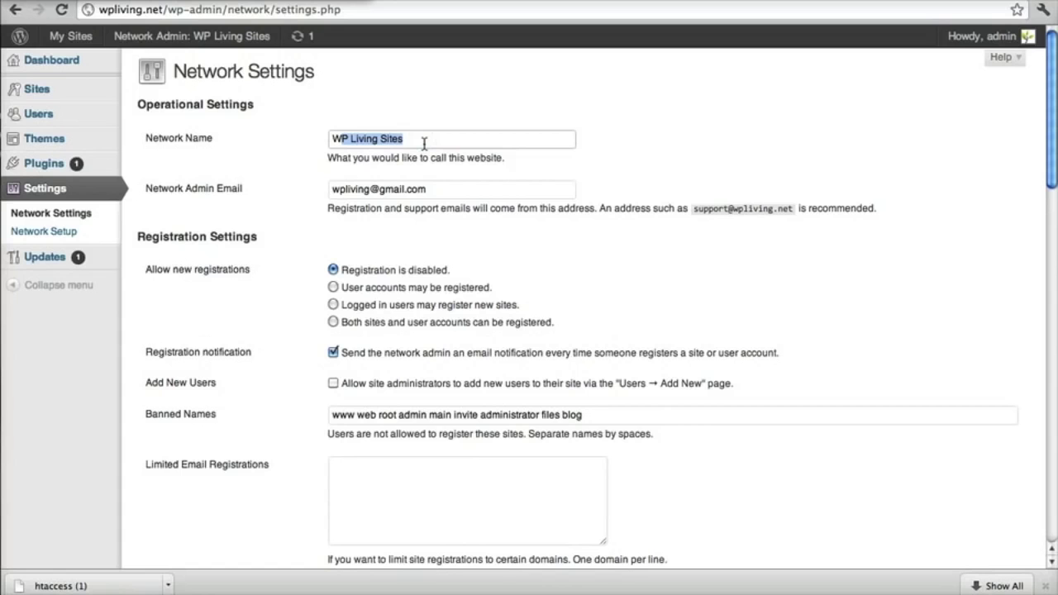
left_click_drag(333, 189, 433, 191)
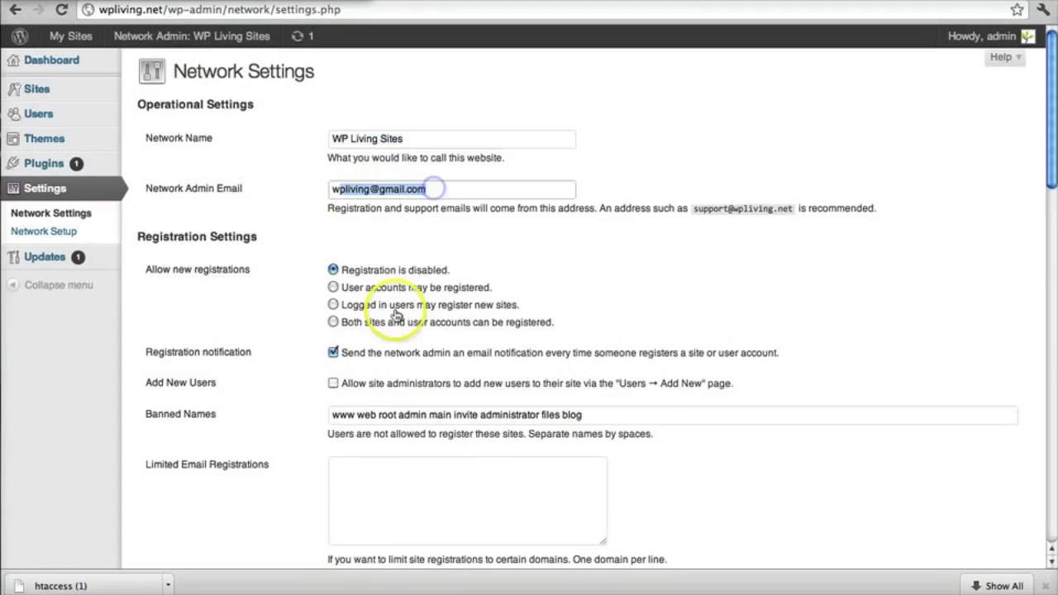
scroll(246, 258, "down", 3)
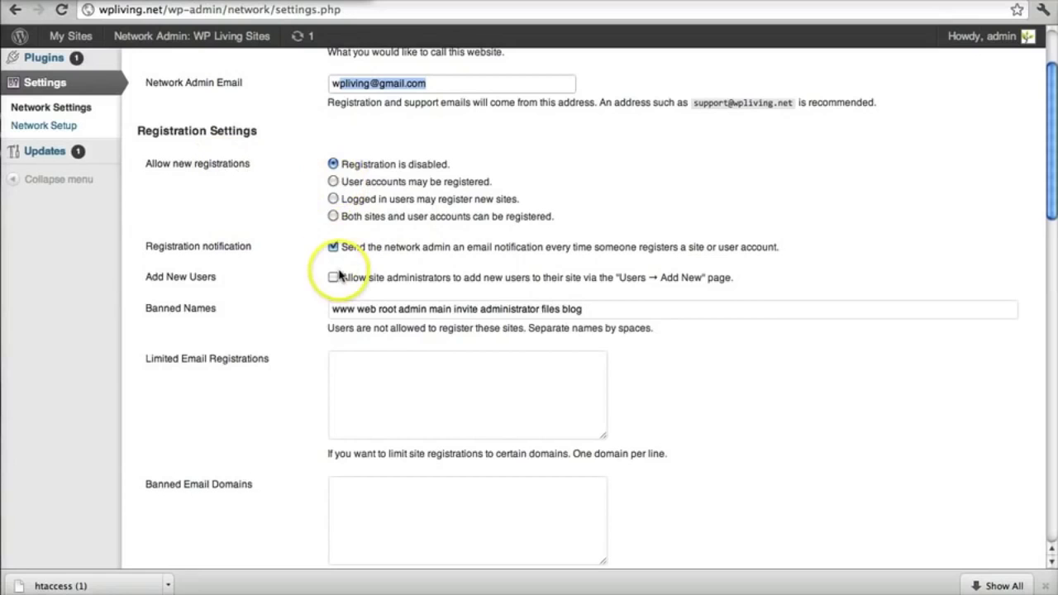
scroll(248, 334, "down", 10)
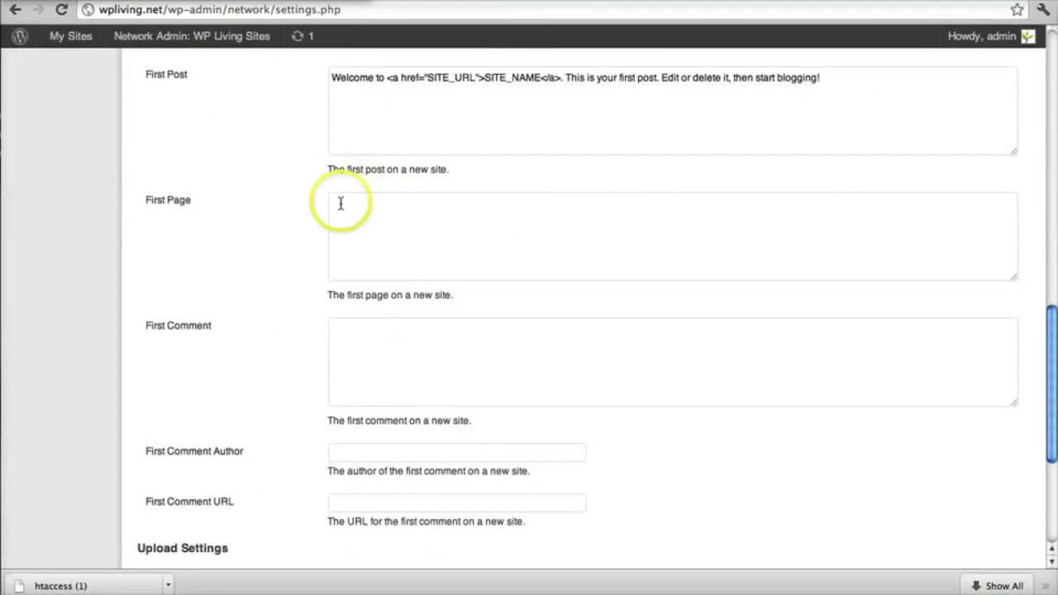
scroll(340, 203, "down", 5)
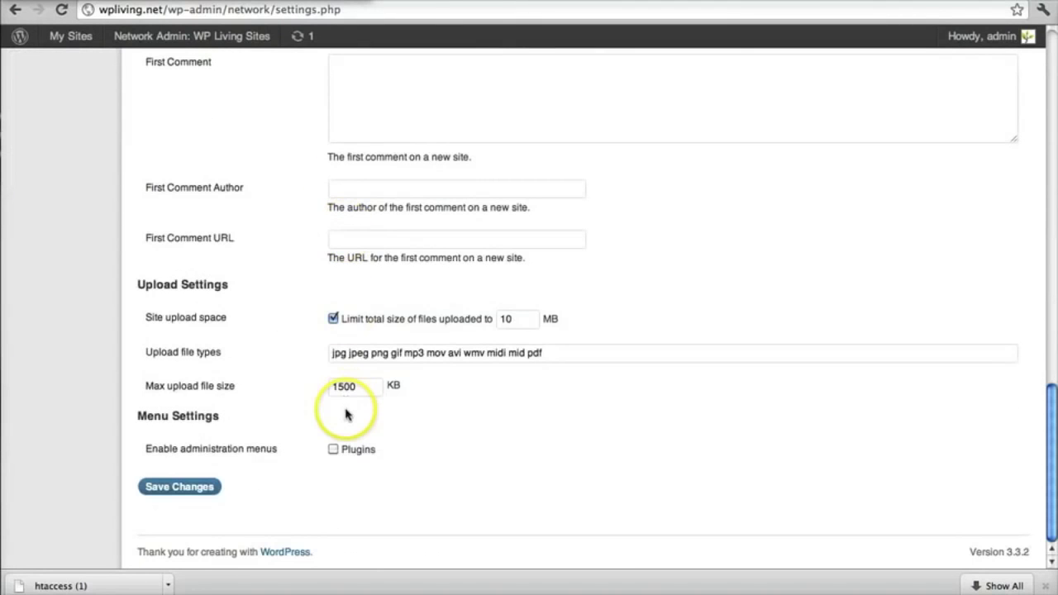
scroll(347, 403, "up", 1)
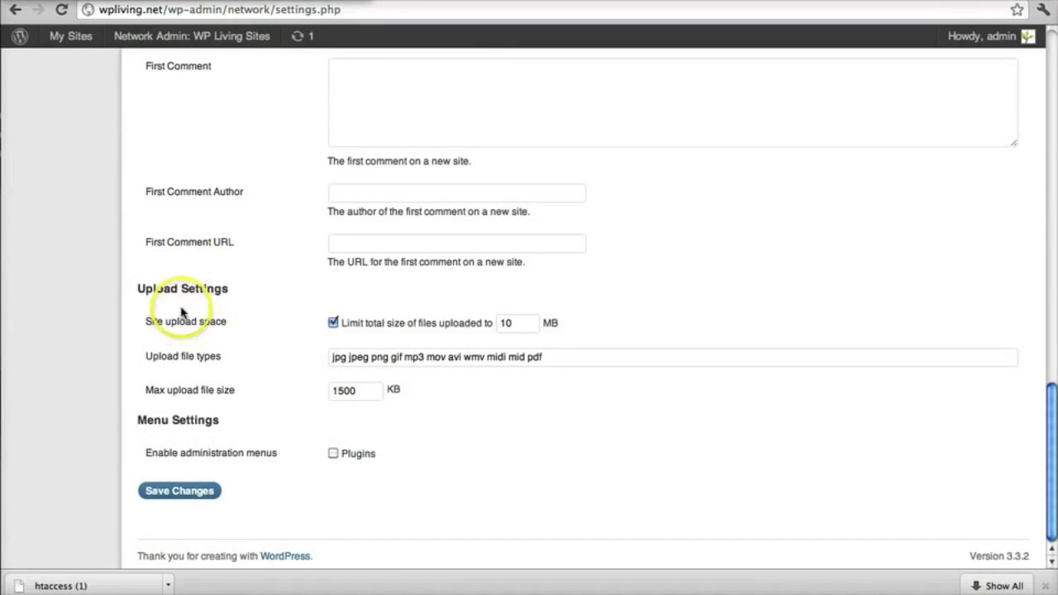
left_click_drag(164, 288, 250, 290)
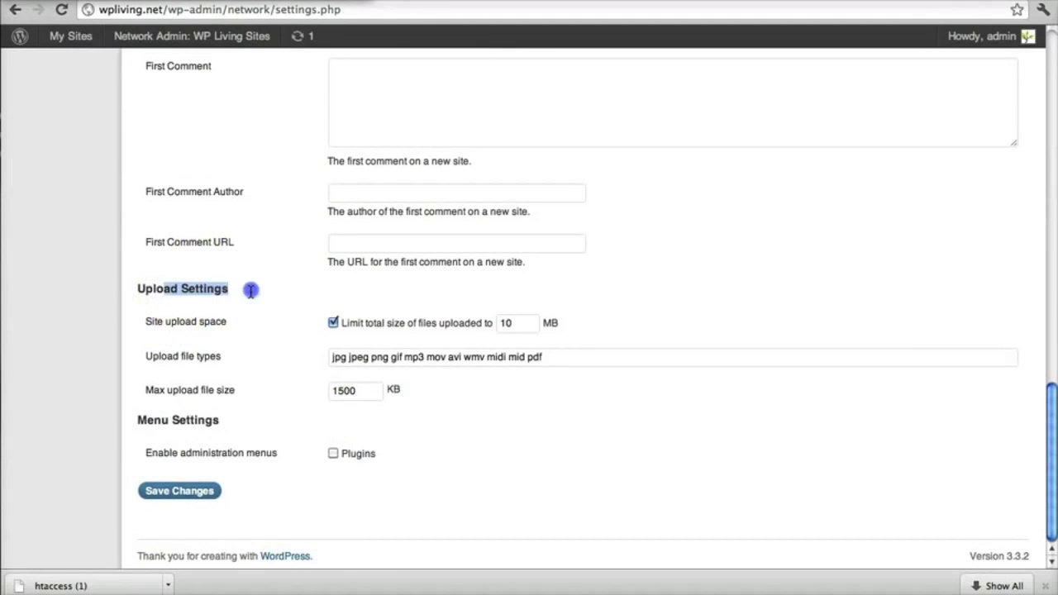
left_click(165, 288)
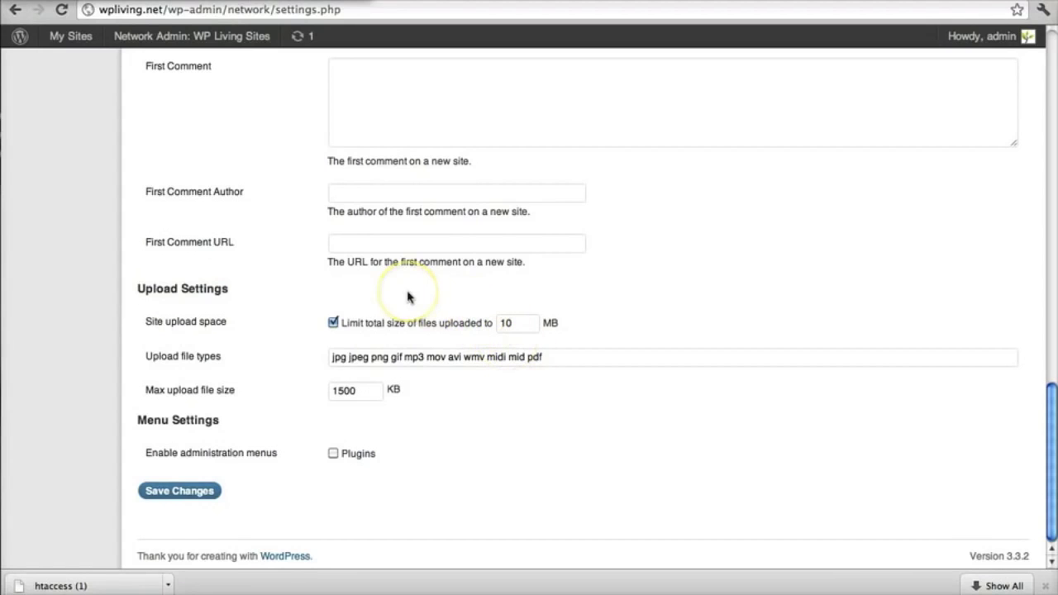
scroll(404, 297, "up", 15)
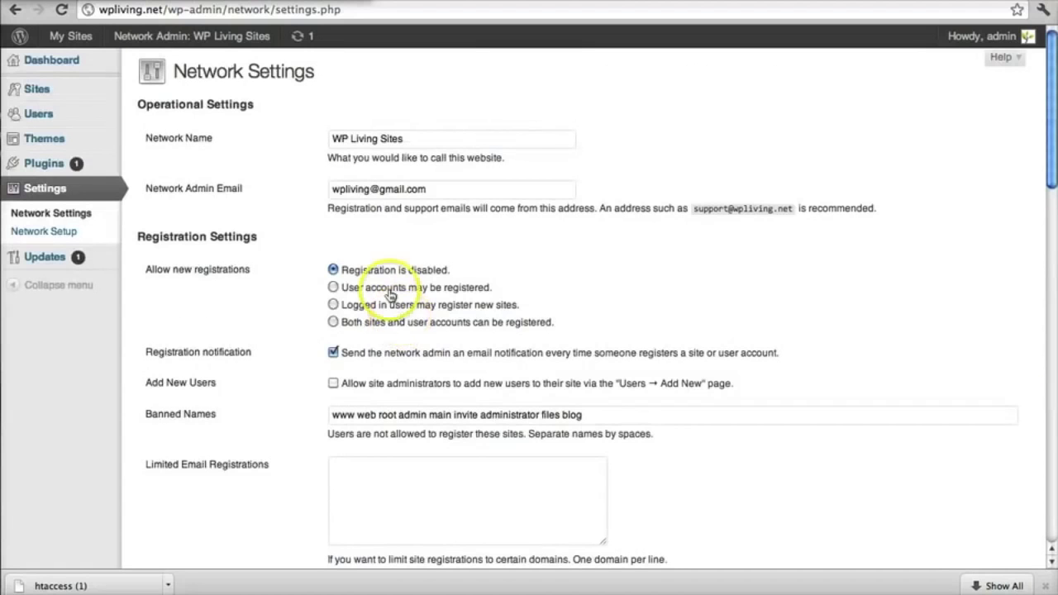
Step: Reach the Network Admin dashboard via My Sites, confirming 1 site and 1 user
left_click(71, 67)
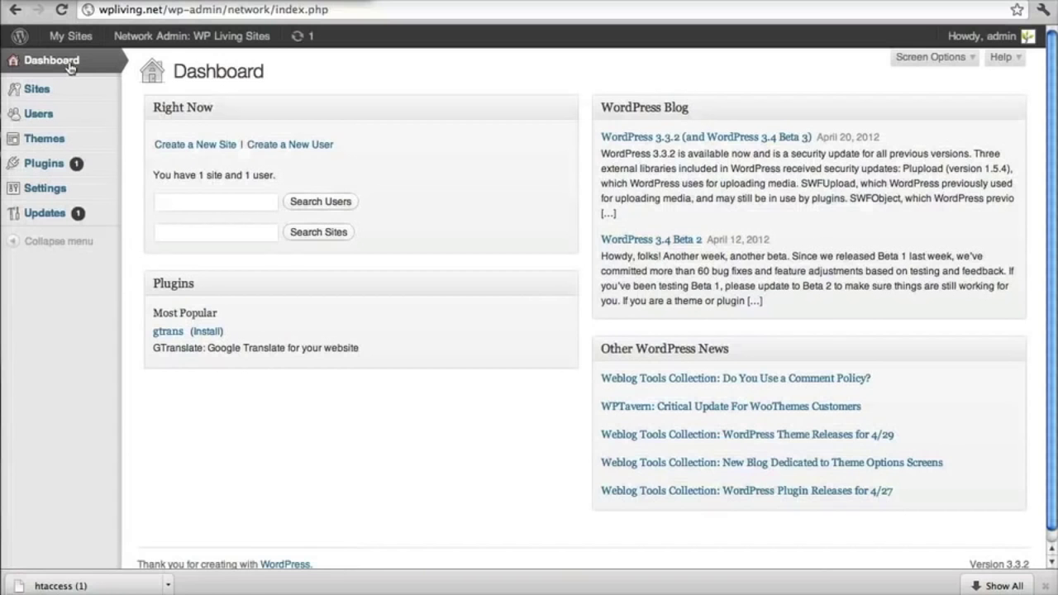
left_click(69, 39)
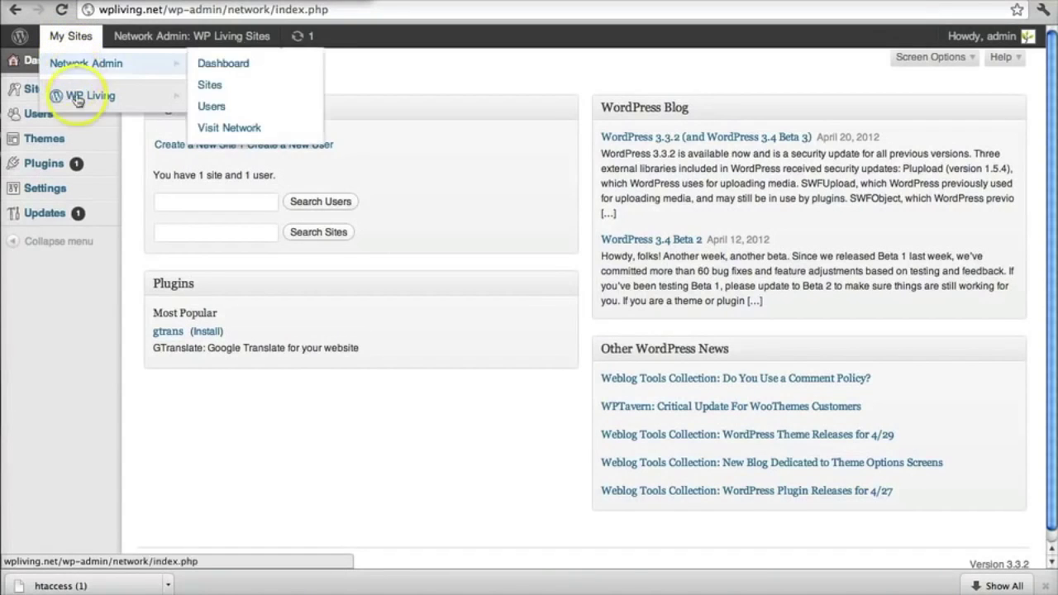
mouse_move(78, 104)
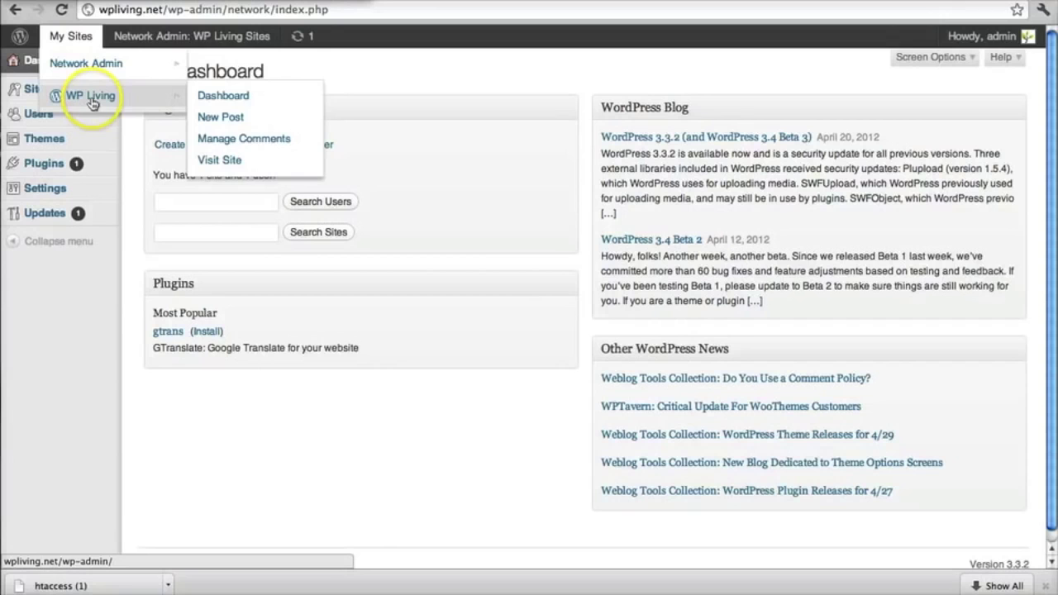
mouse_move(84, 74)
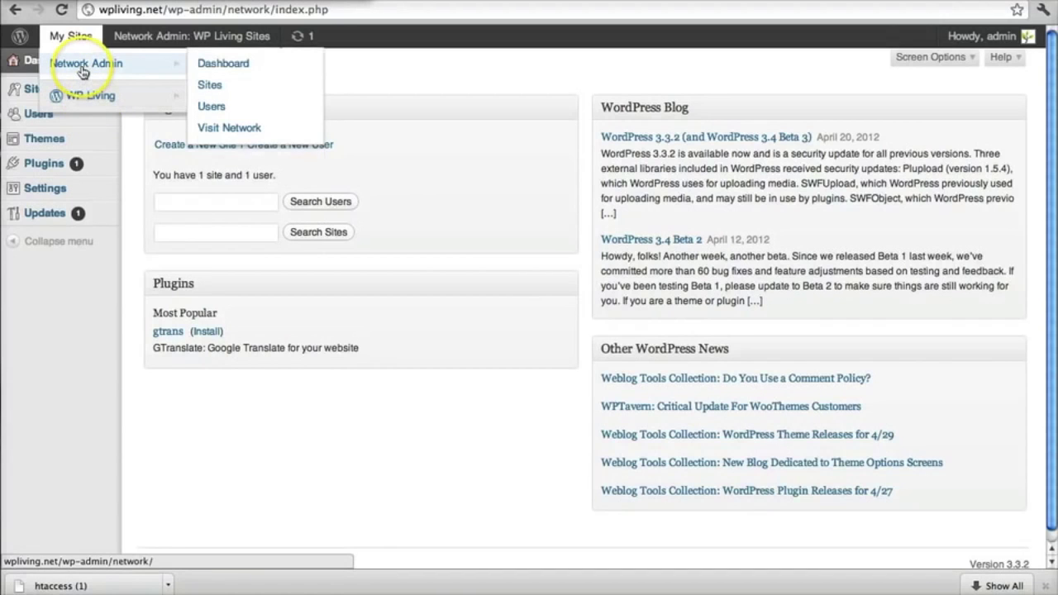
left_click(82, 66)
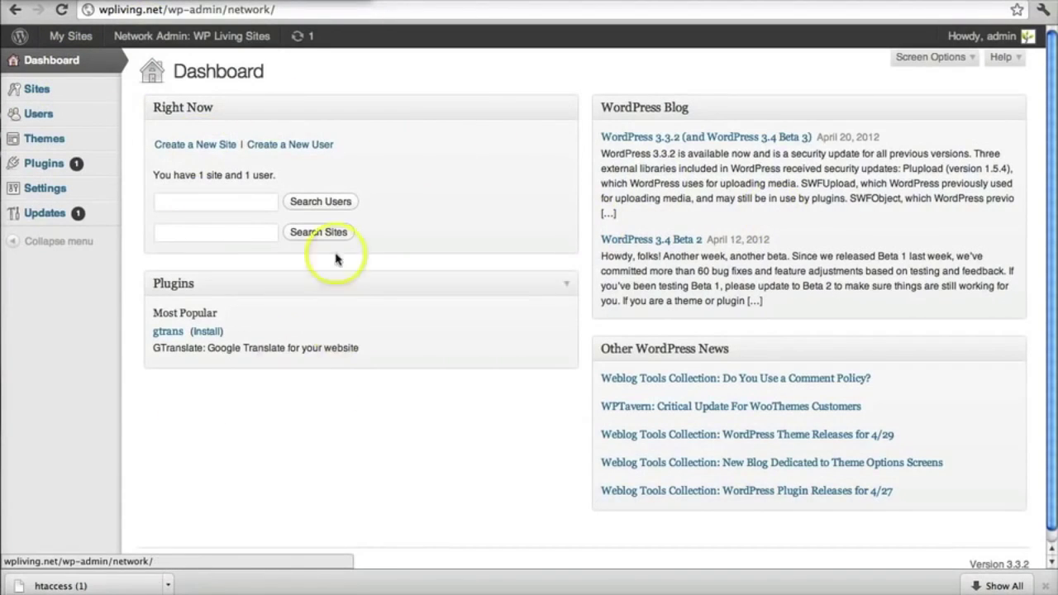
mouse_move(52, 89)
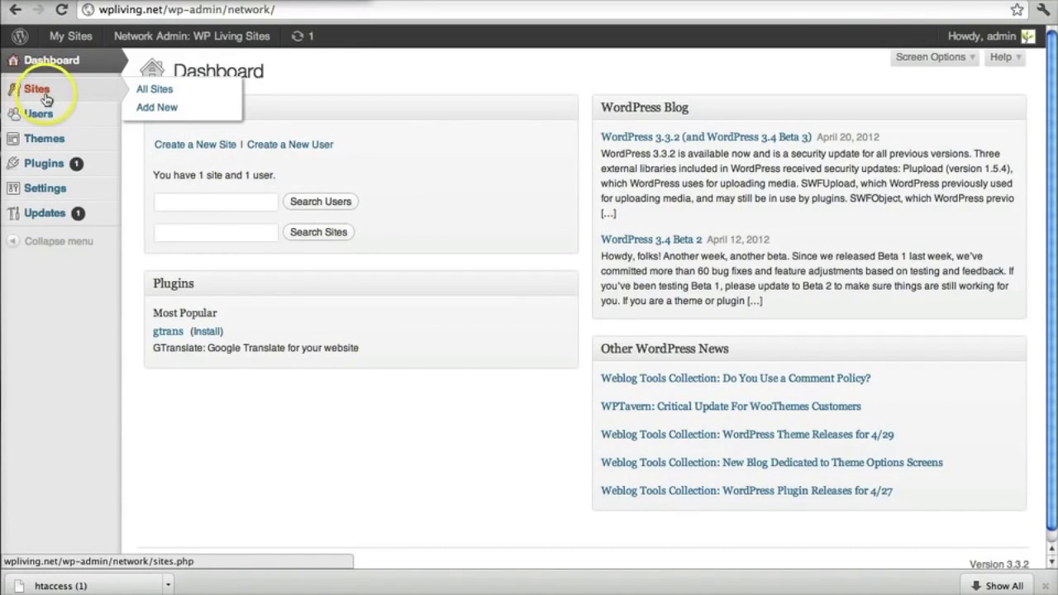
Step: Add a site with address and title testsite plus an admin email, then create it
left_click(162, 108)
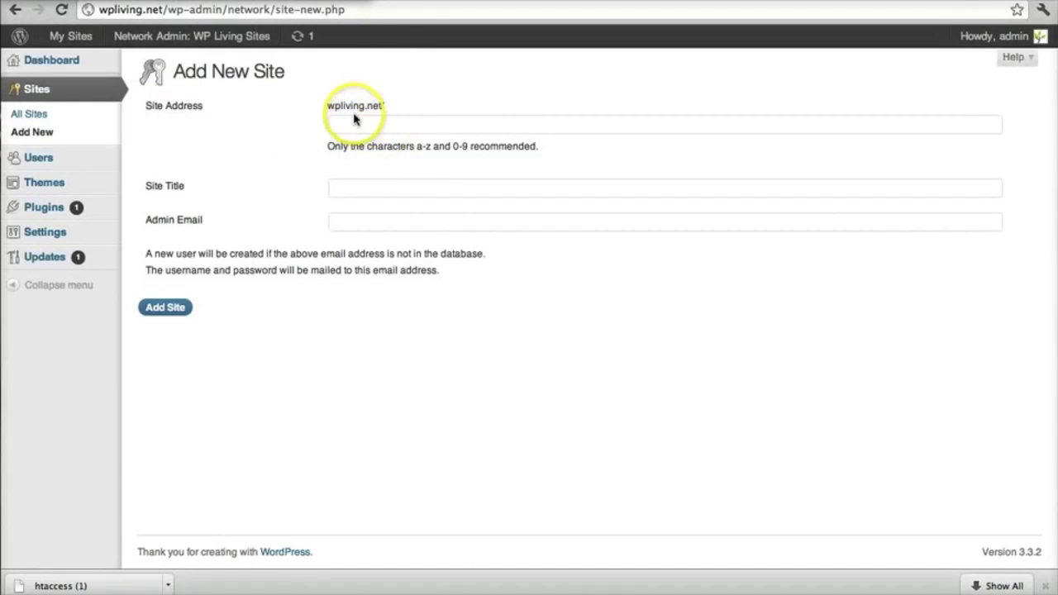
left_click(332, 108)
left_click_drag(378, 107, 388, 101)
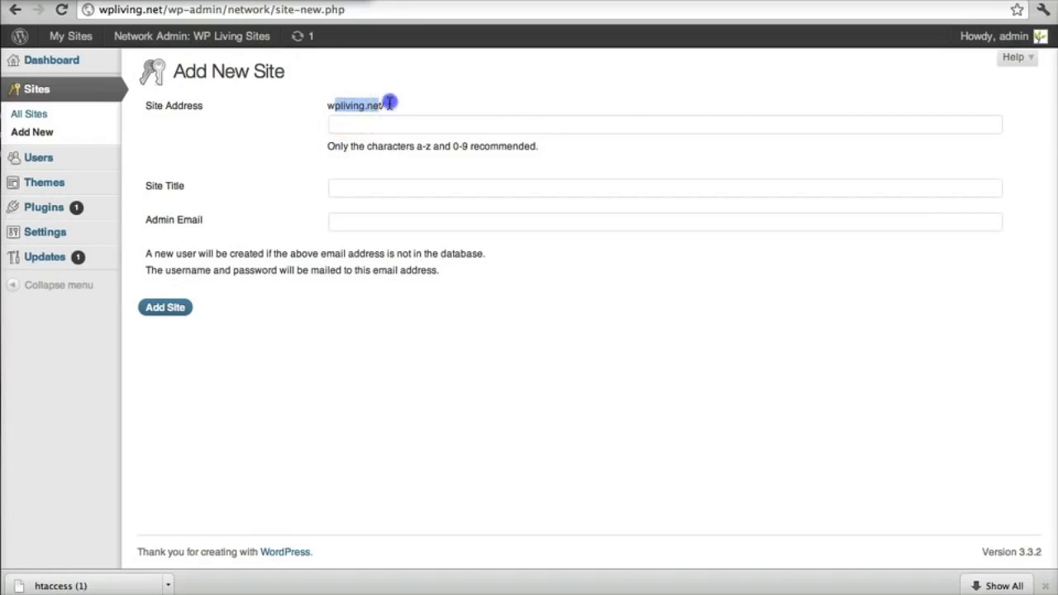
left_click(371, 124)
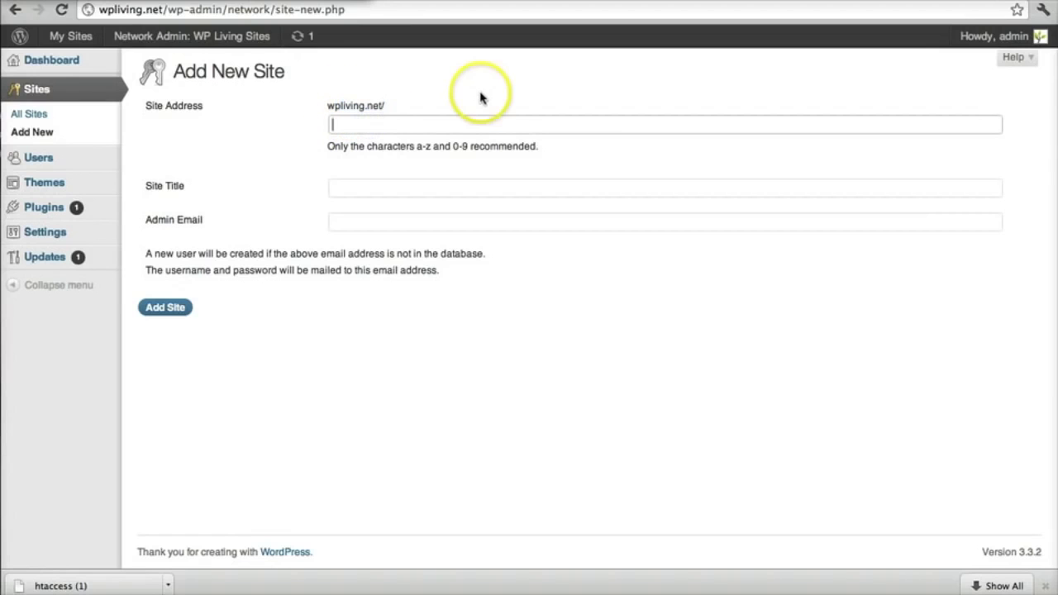
left_click(395, 193)
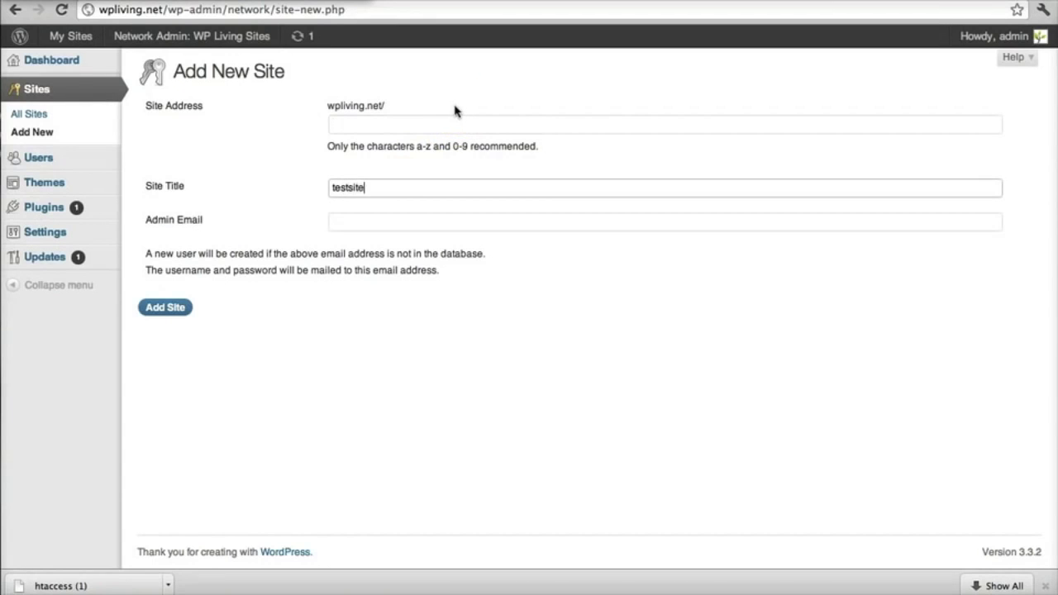
key("Tab")
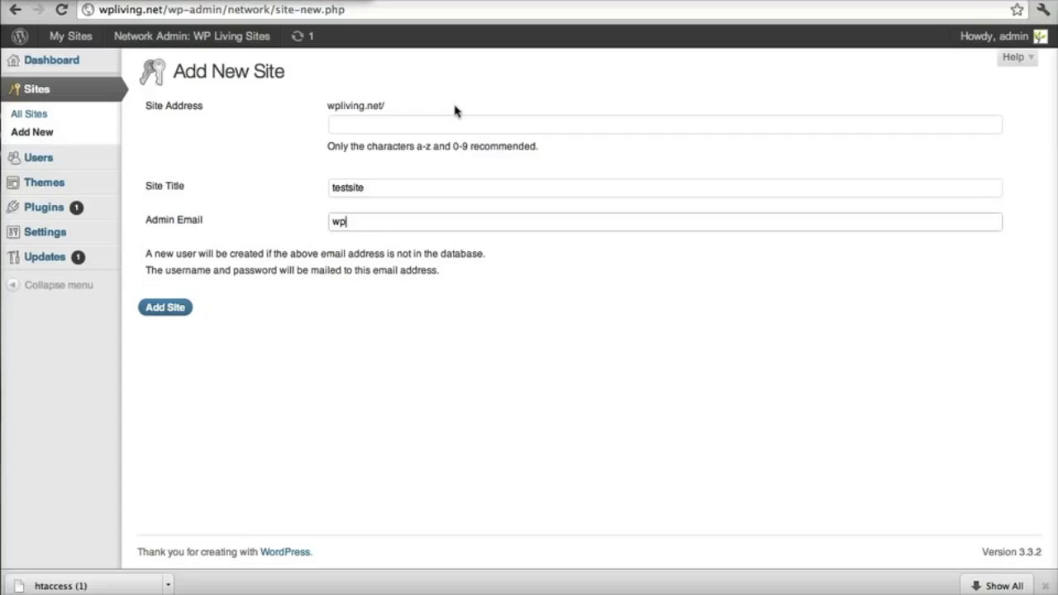
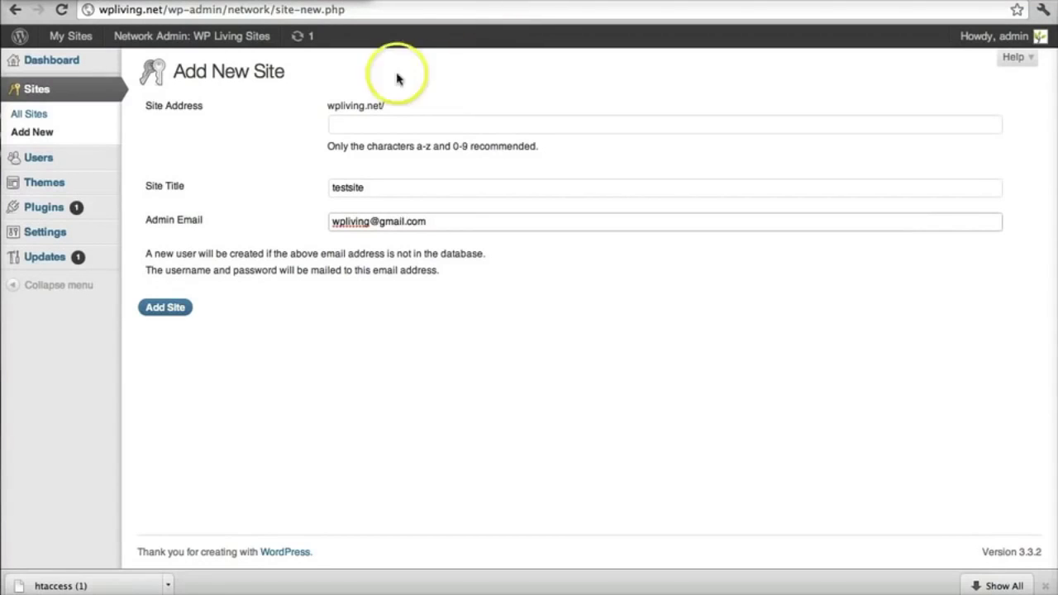
left_click(366, 123)
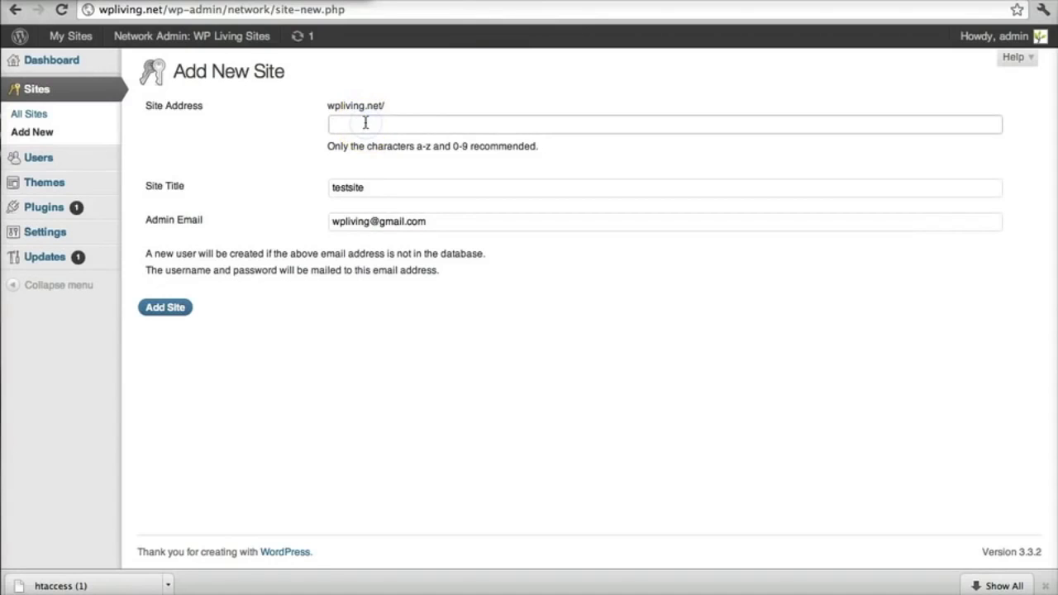
type("testsite")
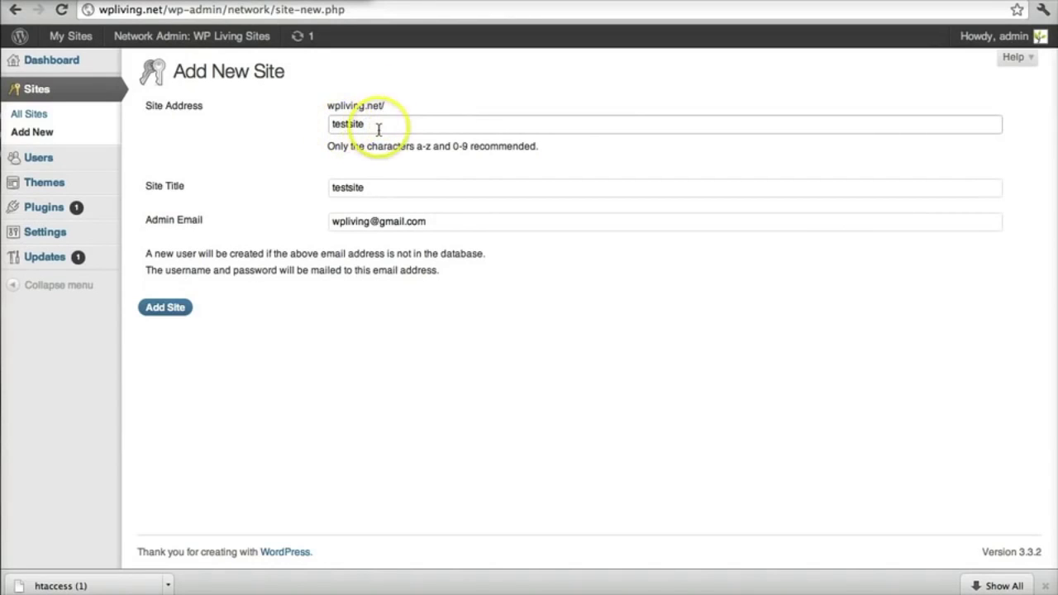
left_click(163, 311)
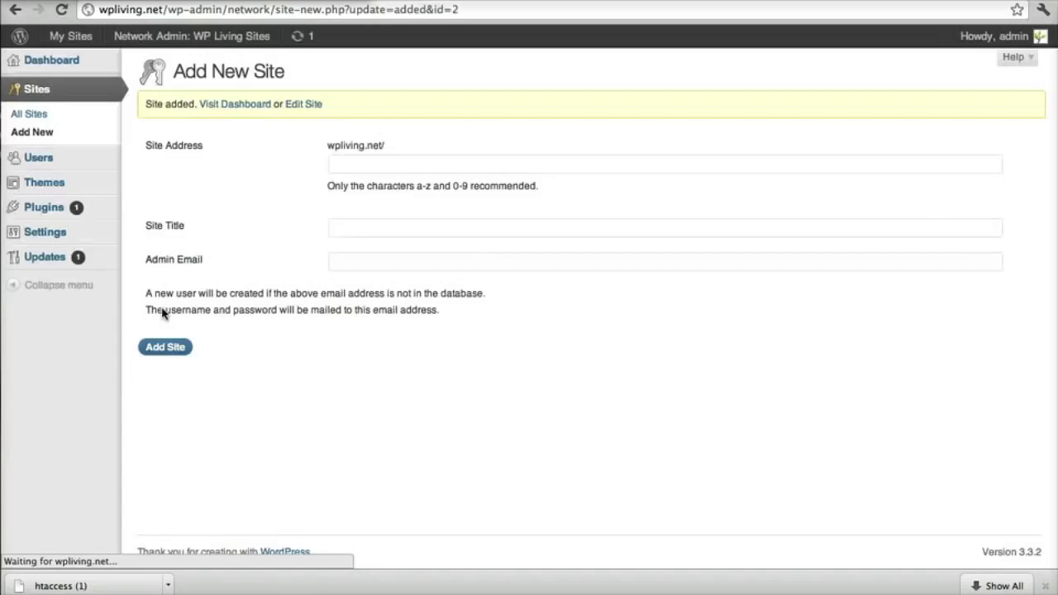
Step: Open testsite's Dashboard from My Sites and browse its Posts, Media and Links menus
mouse_move(71, 37)
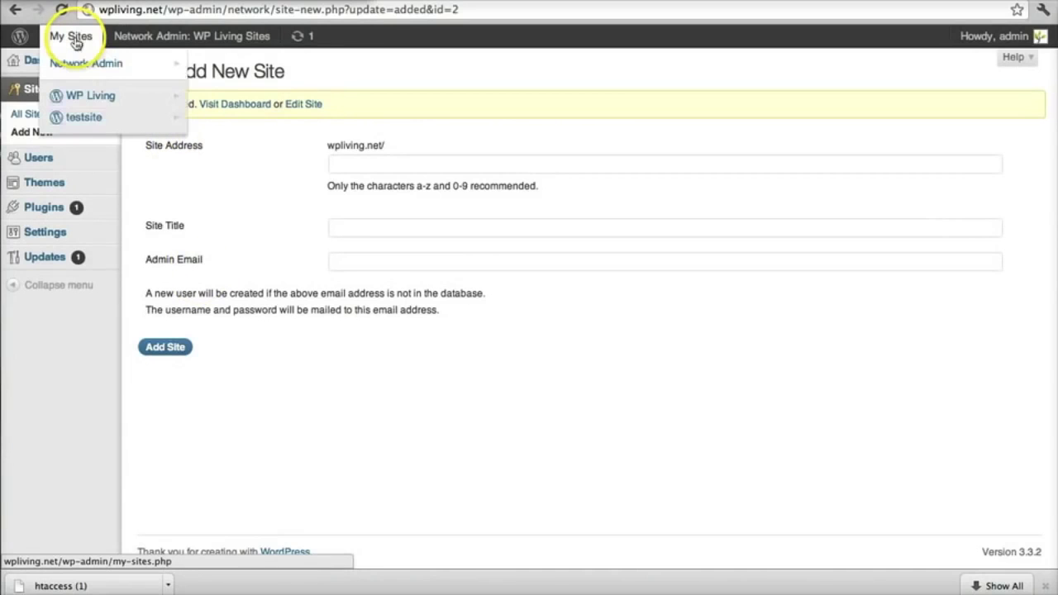
mouse_move(72, 117)
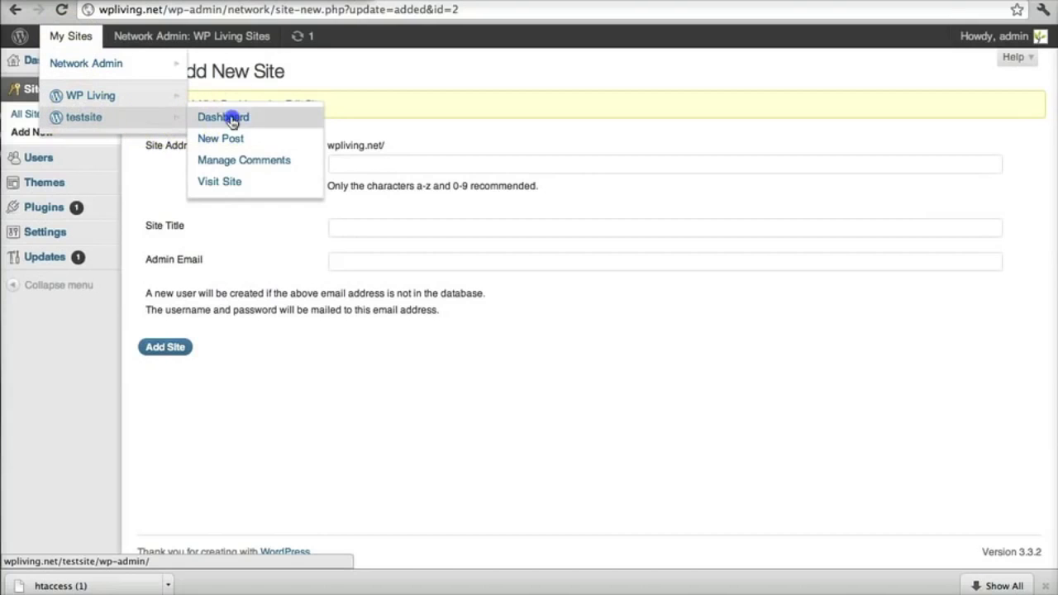
left_click(231, 119)
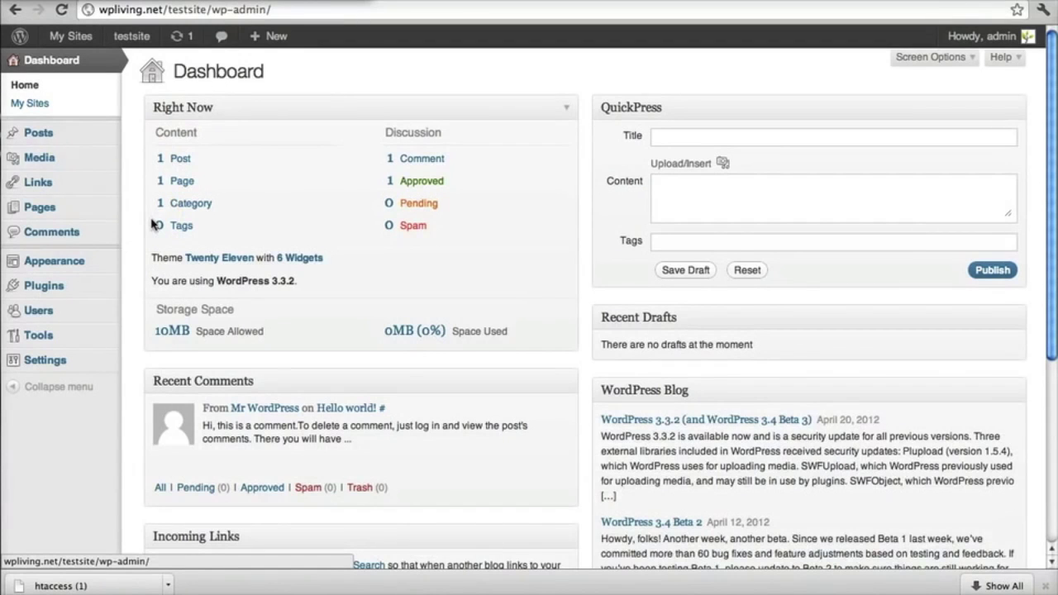
mouse_move(64, 265)
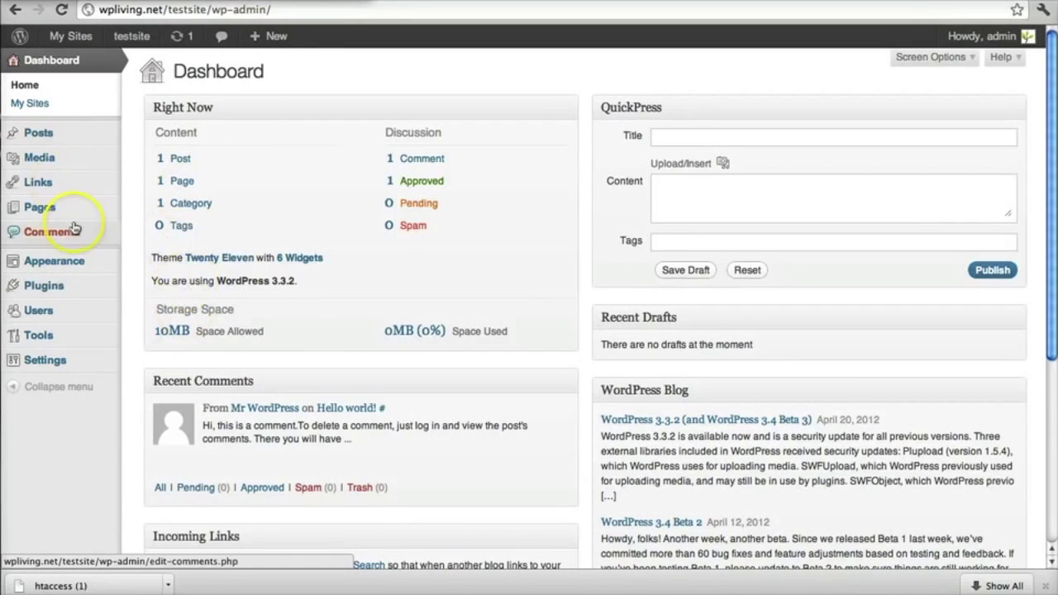
mouse_move(45, 147)
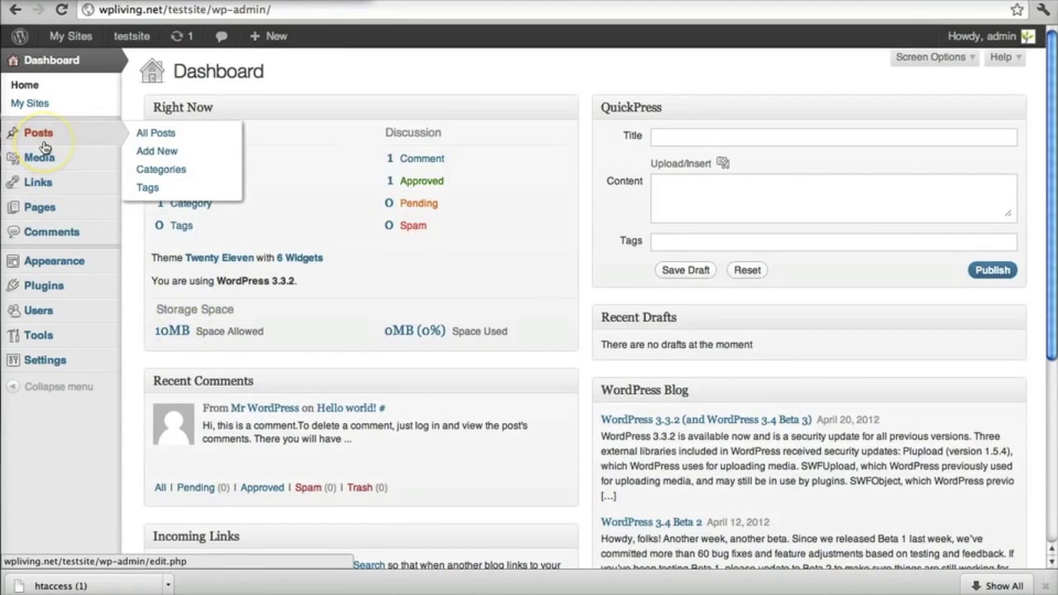
mouse_move(36, 171)
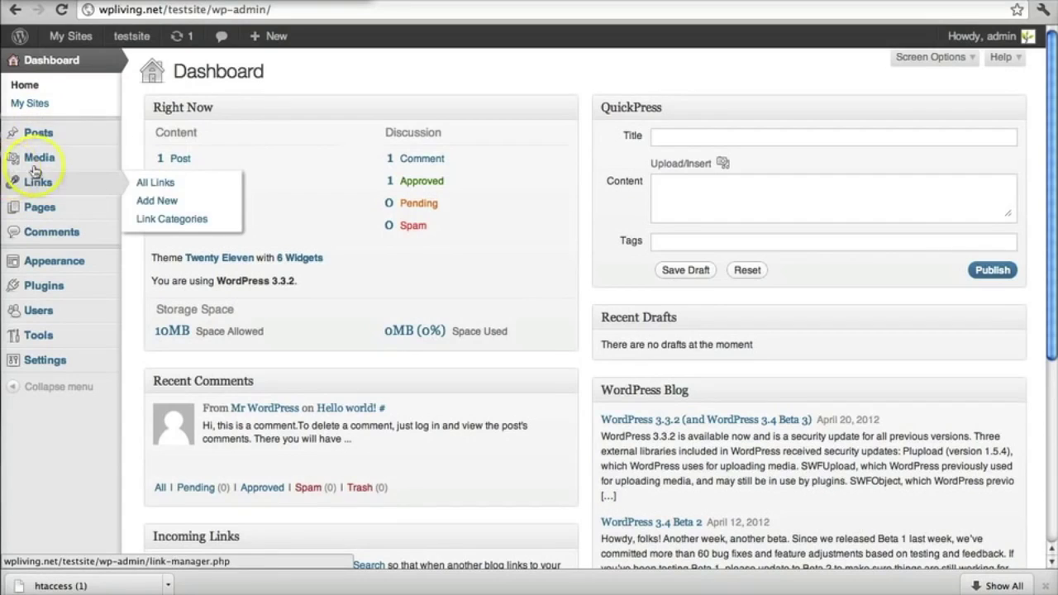
mouse_move(78, 31)
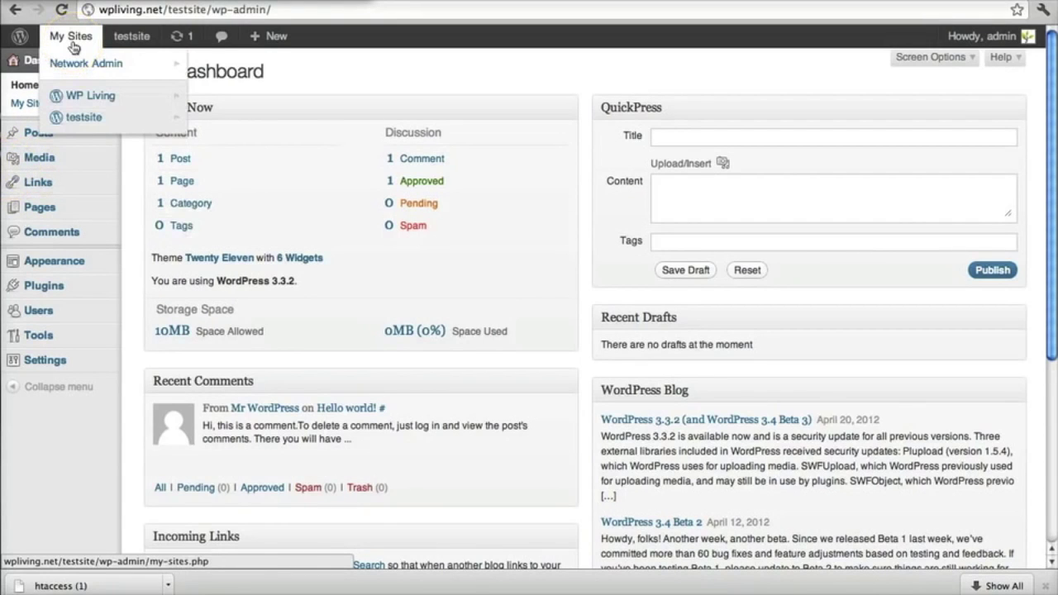
Step: Go from testsite back to the Network Admin Dashboard through My Sites
mouse_move(76, 68)
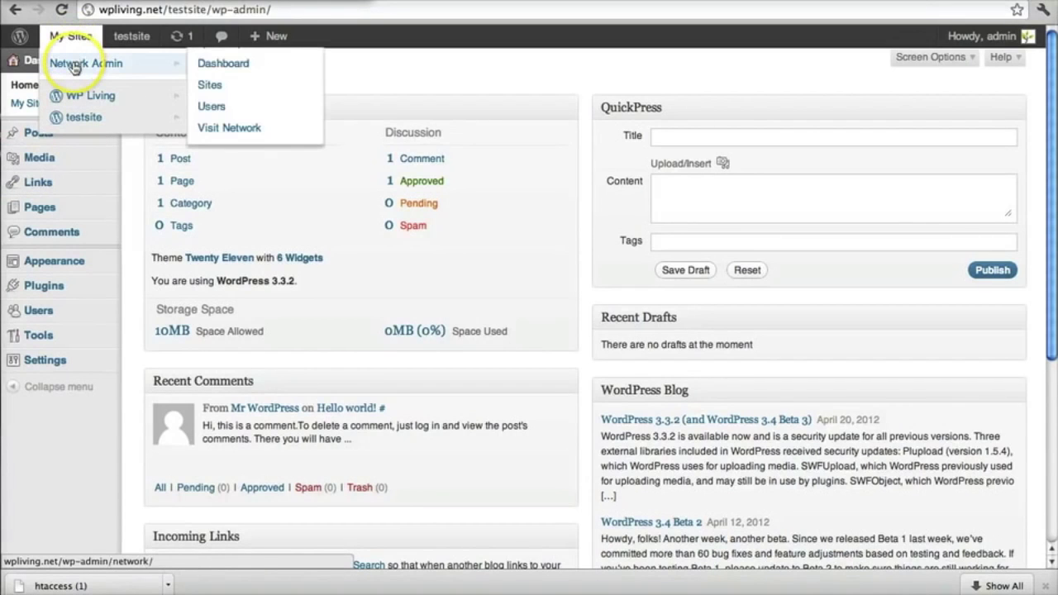
left_click(224, 66)
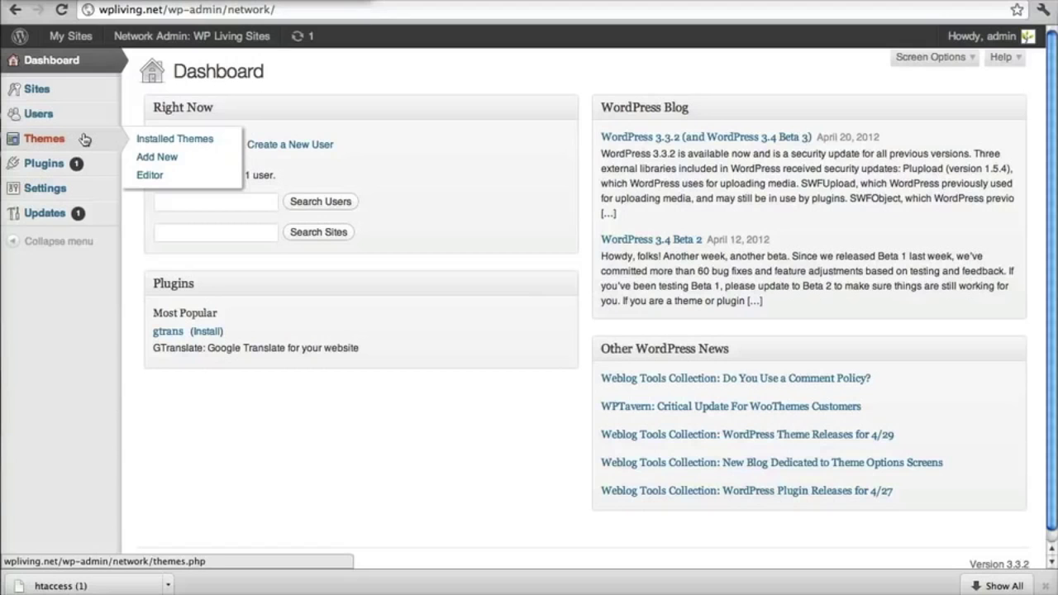
mouse_move(78, 51)
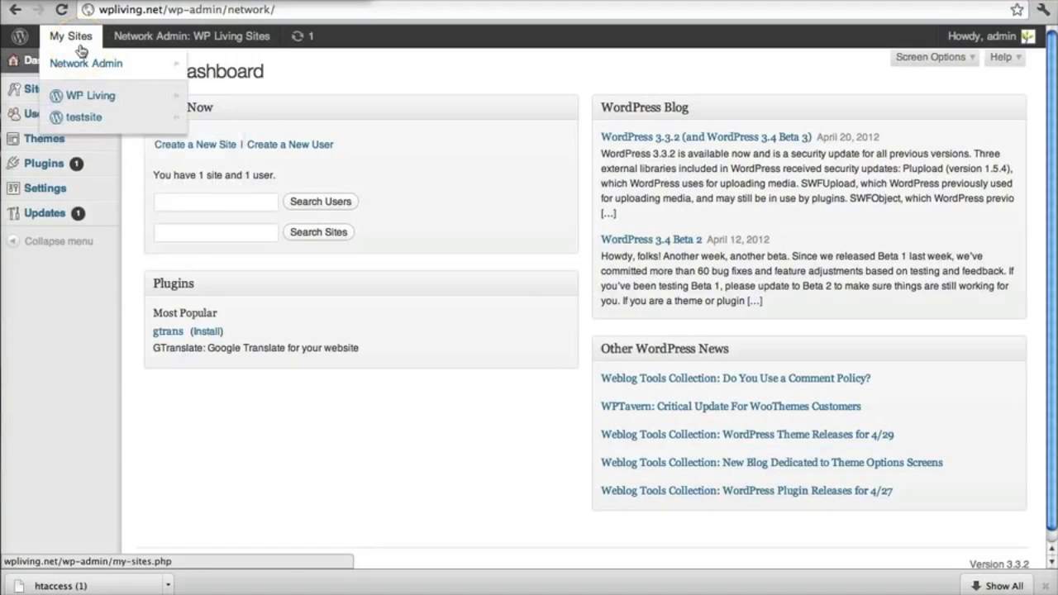